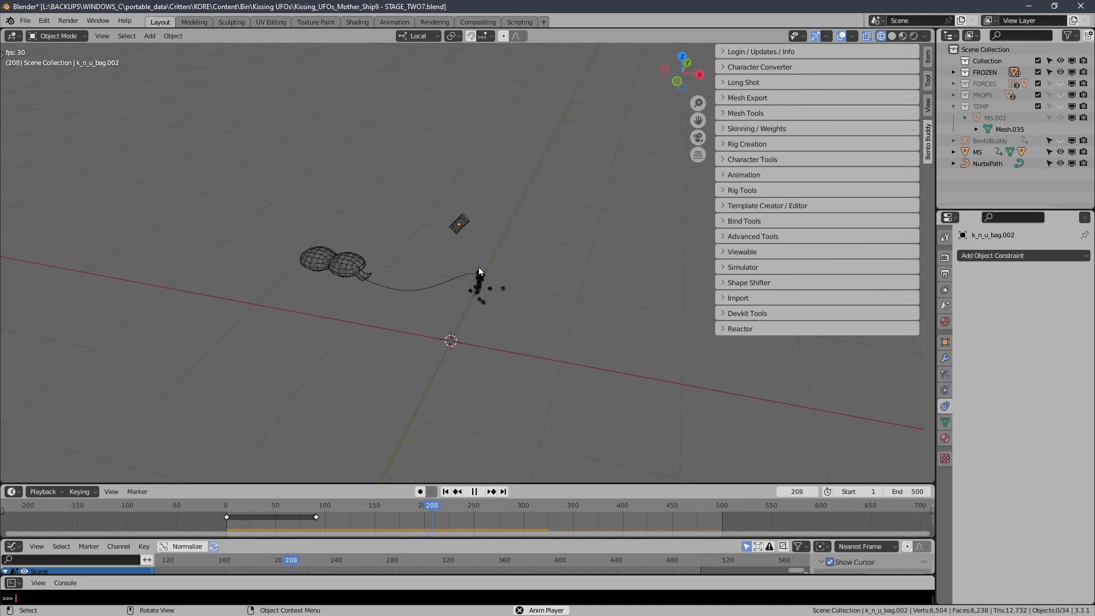
Watch the animation of the small meshes and the mother ship, stop playback, and return to frame 1.
middle_click_drag(398, 285, 460, 242, "shift")
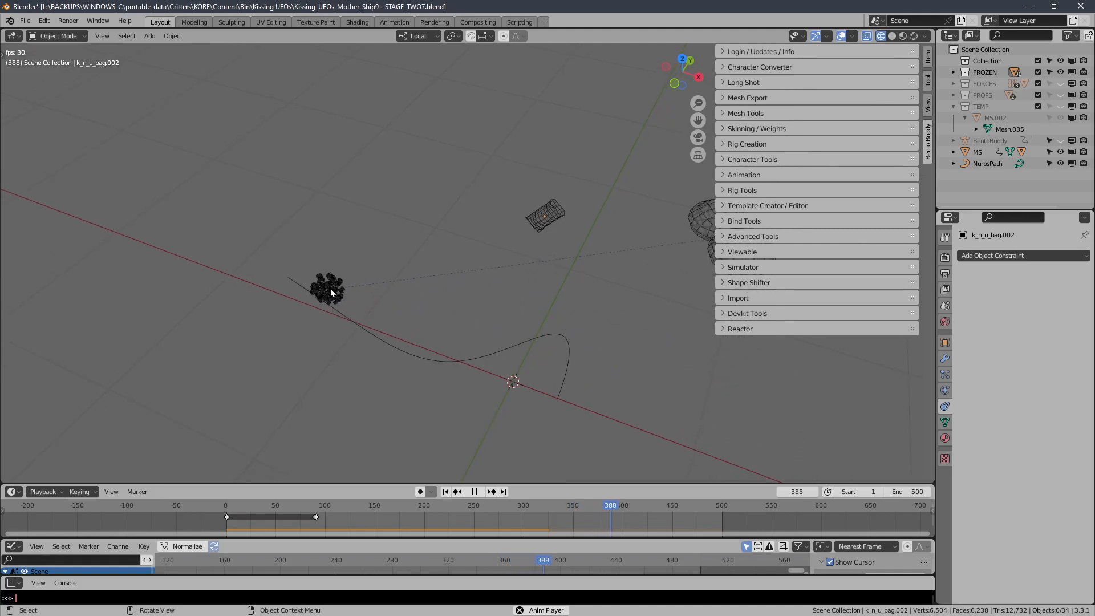
scroll(423, 249, "down", 3)
middle_click_drag(423, 249, 399, 267, "shift")
middle_click_drag(432, 214, 432, 201)
middle_click_drag(432, 201, 473, 202, "shift")
scroll(447, 241, "up", 1)
scroll(460, 206, "down", 1)
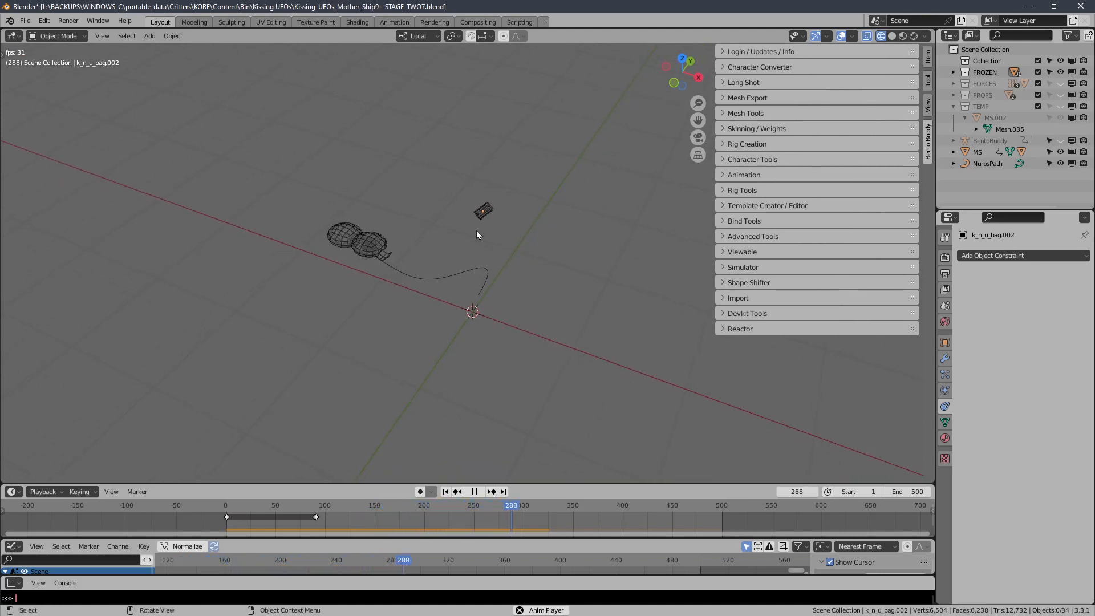
left_click(475, 493)
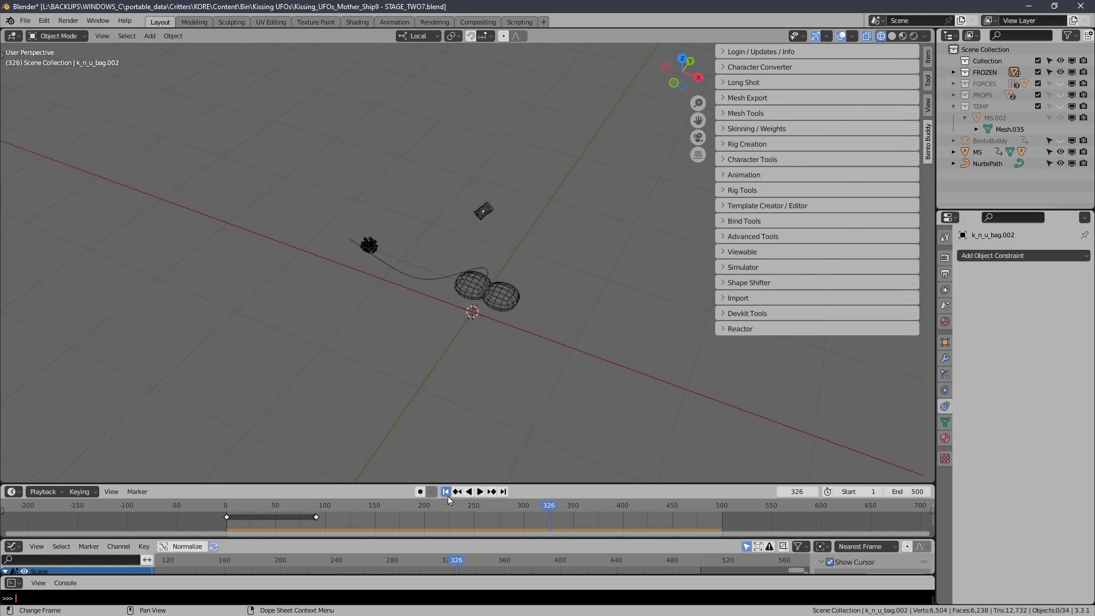
left_click(447, 493)
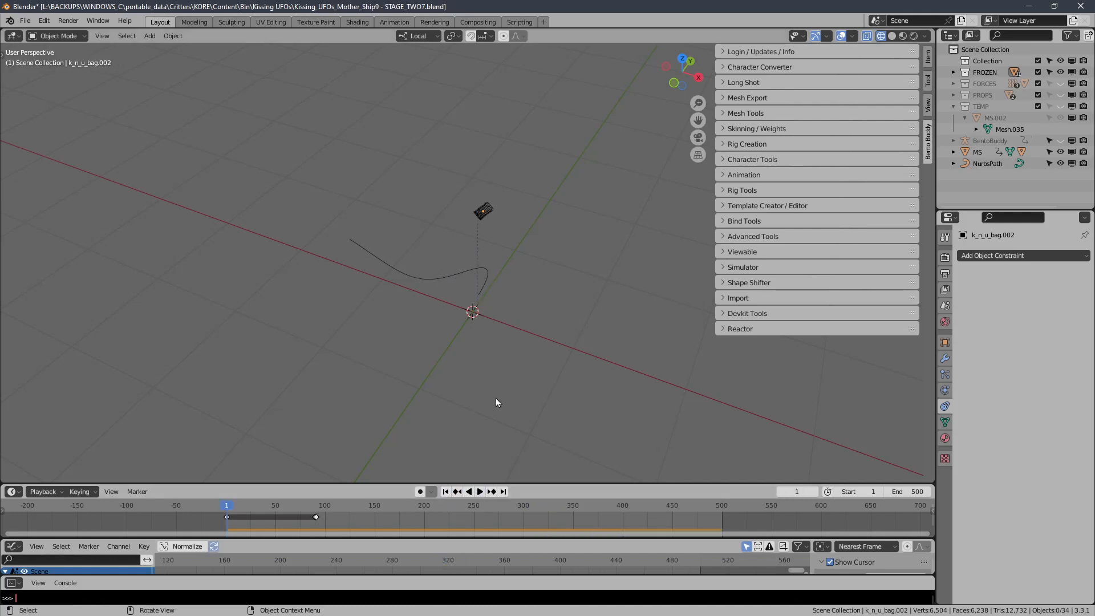
Play the animation in two stretches, pausing at frames 33 and 111, and select one scattered small mesh in between.
left_click(476, 216)
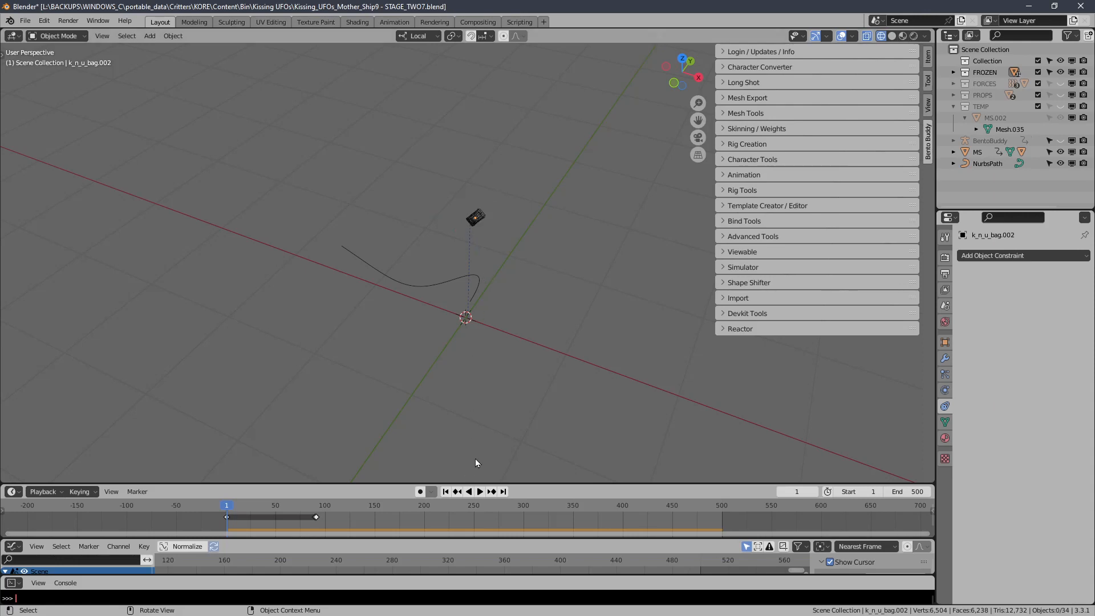
left_click(480, 492)
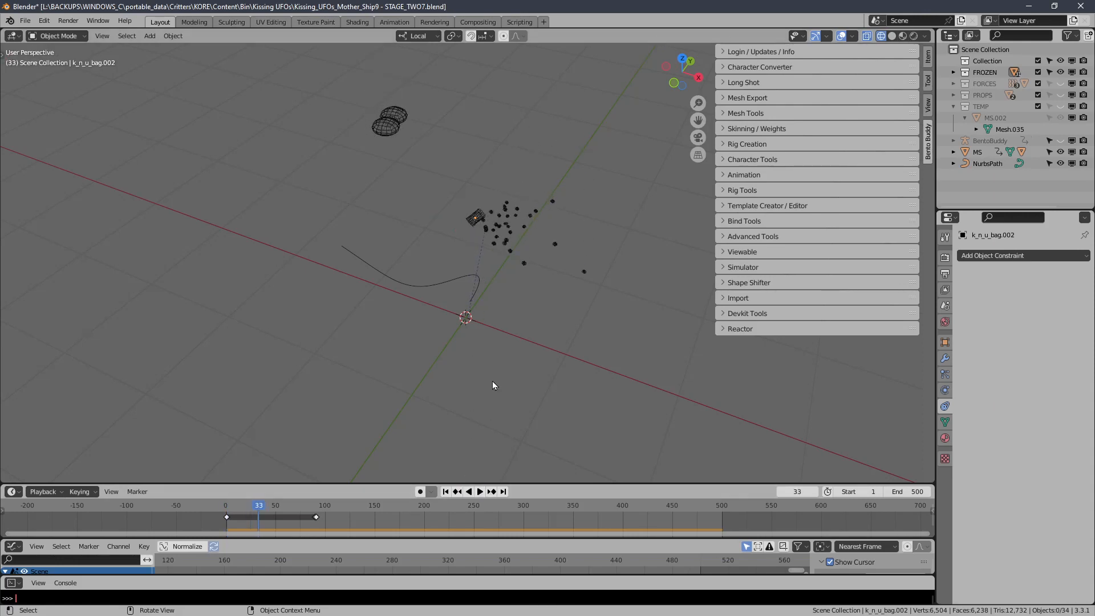
left_click(525, 265)
mouse_move(519, 369)
middle_mouse_down()
mouse_move(435, 365)
mouse_move(546, 372)
mouse_move(505, 376)
middle_mouse_up()
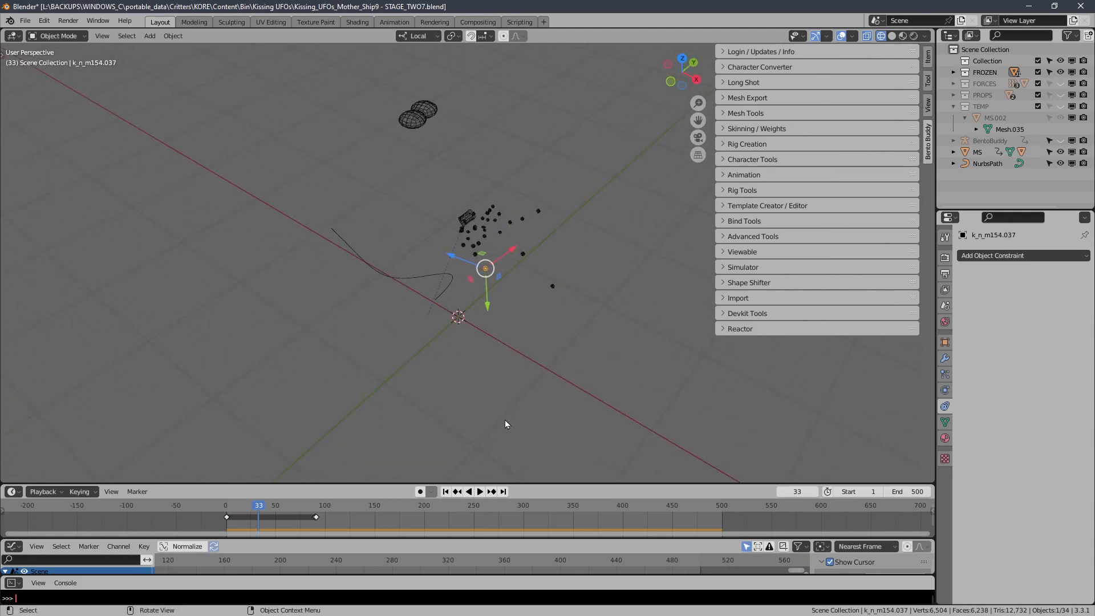
left_click(481, 492)
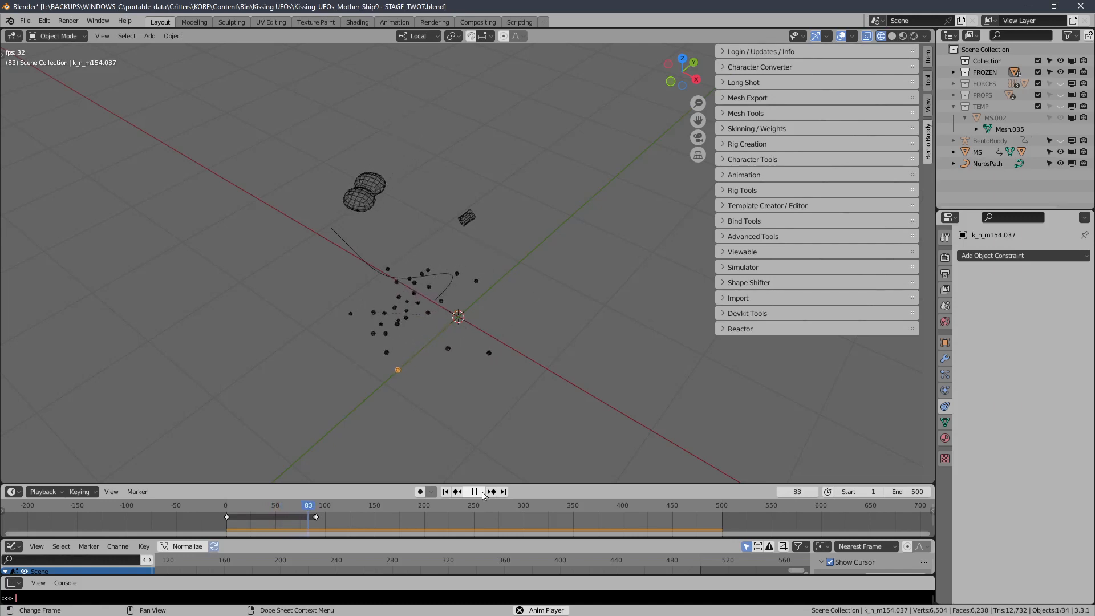
left_click(482, 494)
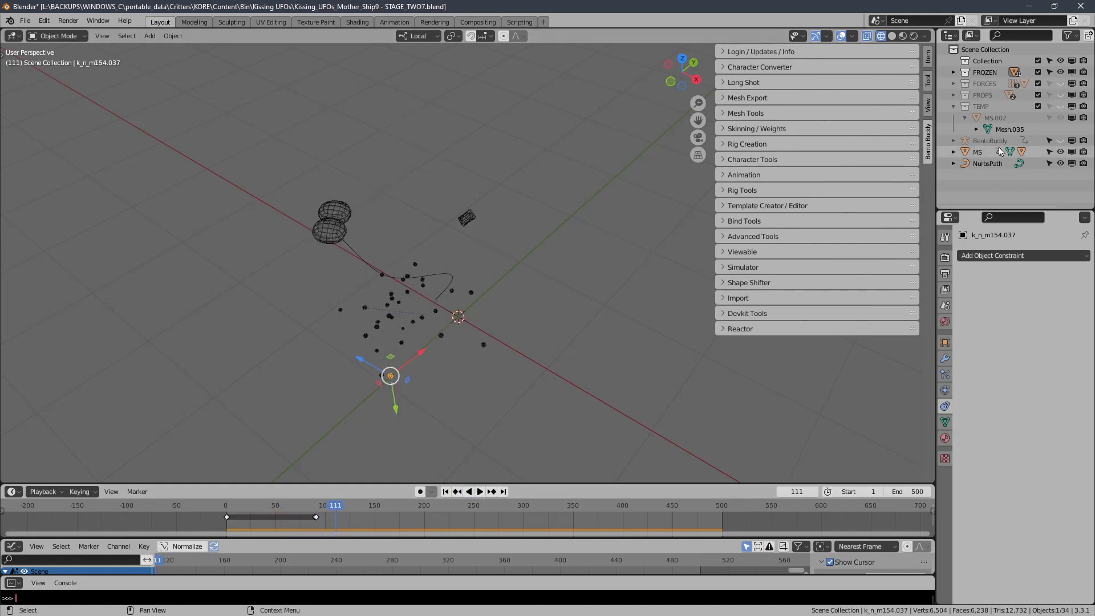
Make the FORCES collection visible and play the animation with its force objects shown.
left_click(1060, 96)
left_click(1060, 95)
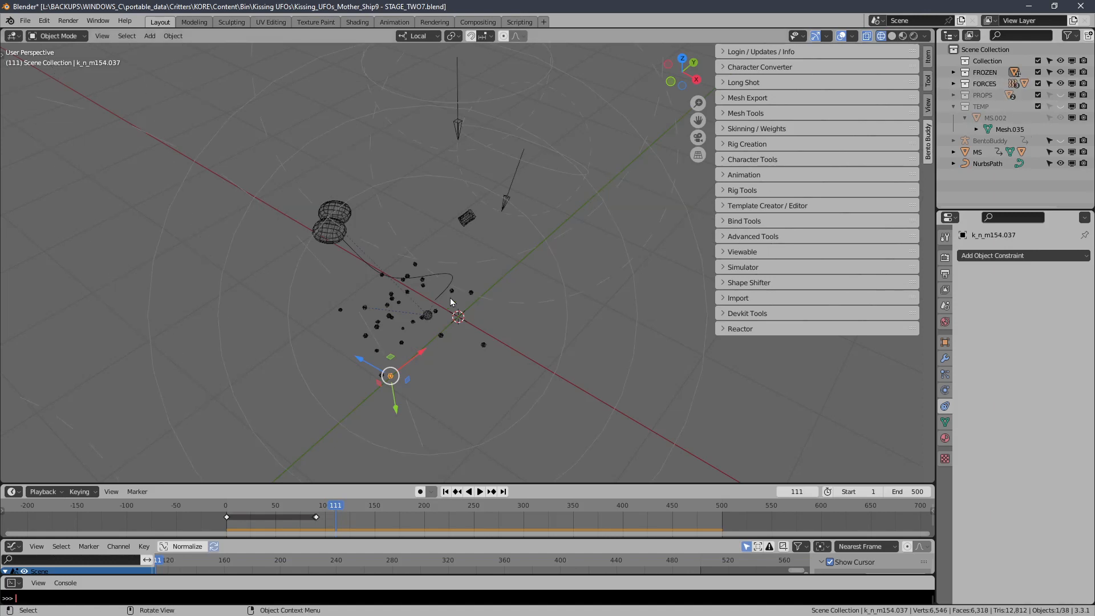
scroll(450, 298, "up", 6)
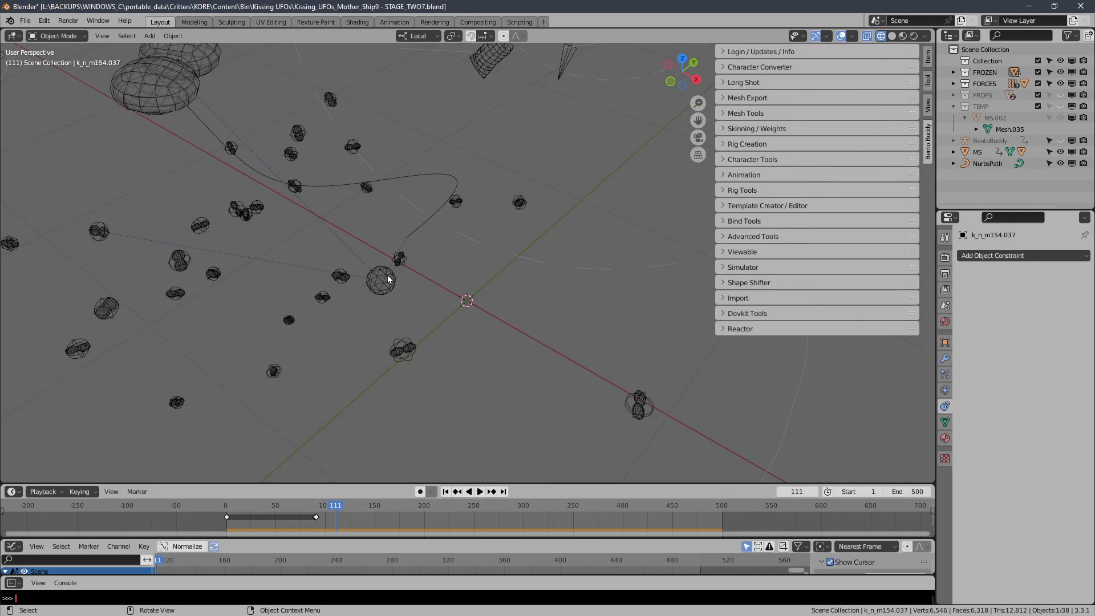
scroll(388, 279, "down", 5)
middle_click_drag(437, 270, 430, 292)
left_click(480, 494)
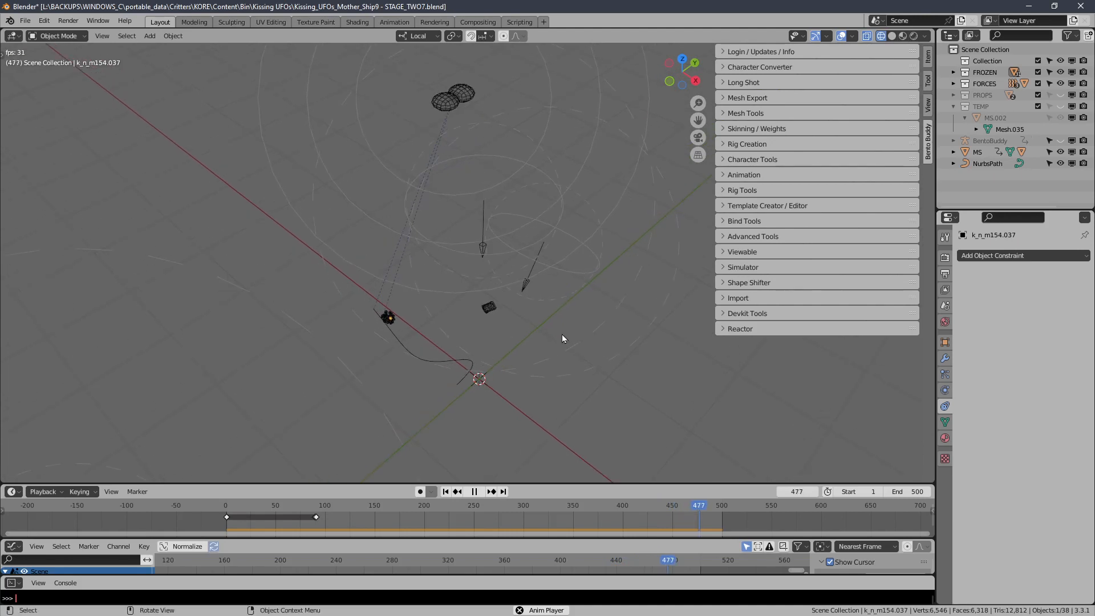
Expand the Reactor tools and pause the animation at frame 78.
left_click(726, 330)
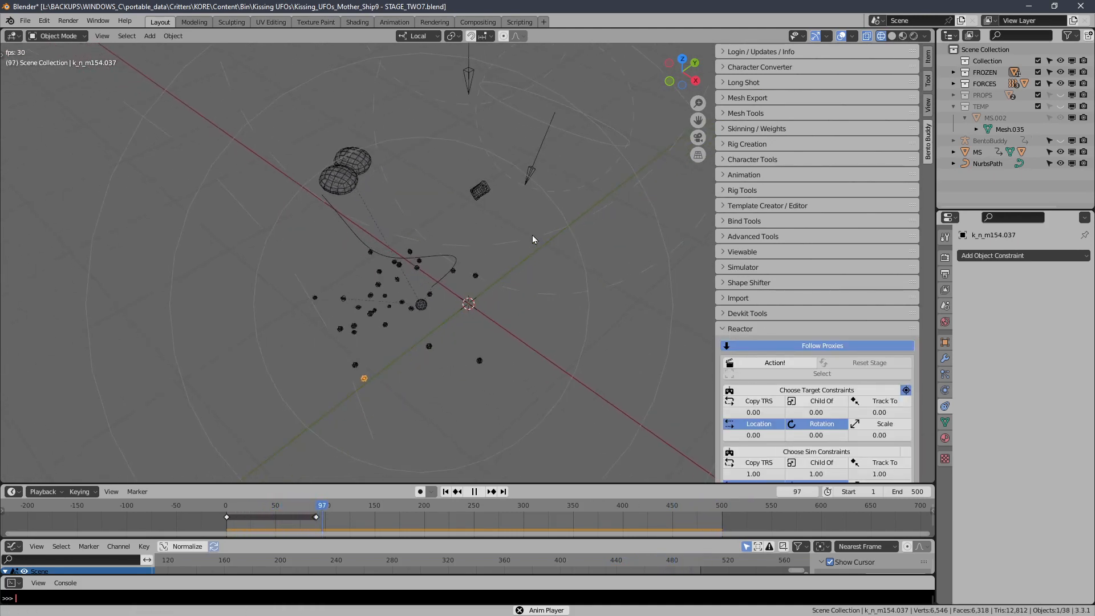
middle_click_drag(347, 207, 456, 278)
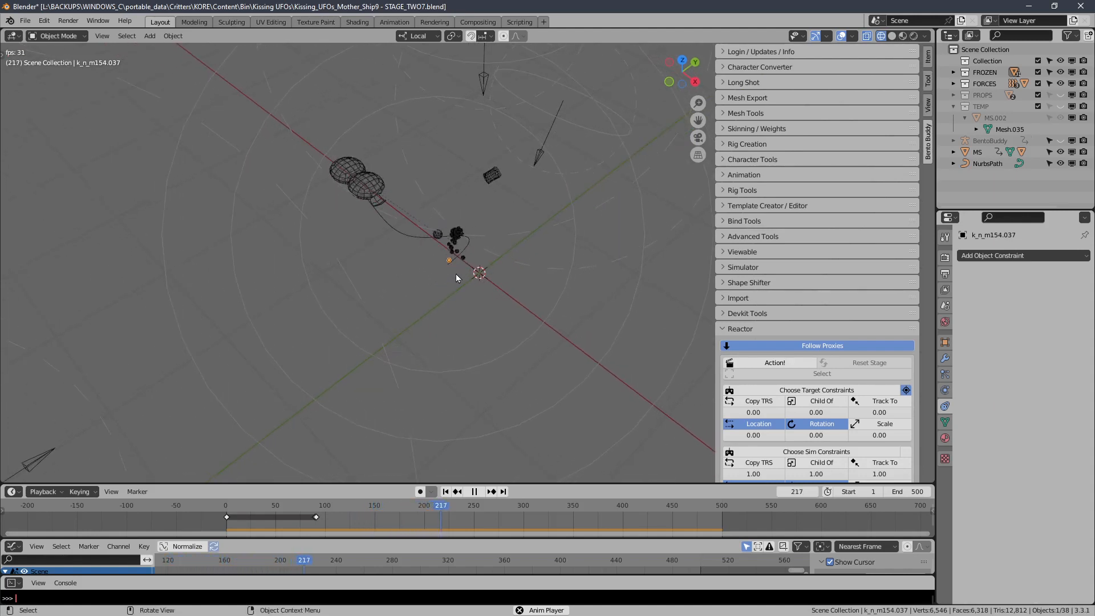
left_click(474, 492)
mouse_move(473, 377)
middle_mouse_down()
mouse_move(460, 355)
mouse_move(409, 331)
mouse_move(474, 365)
middle_mouse_up()
middle_click_drag(399, 240, 342, 211)
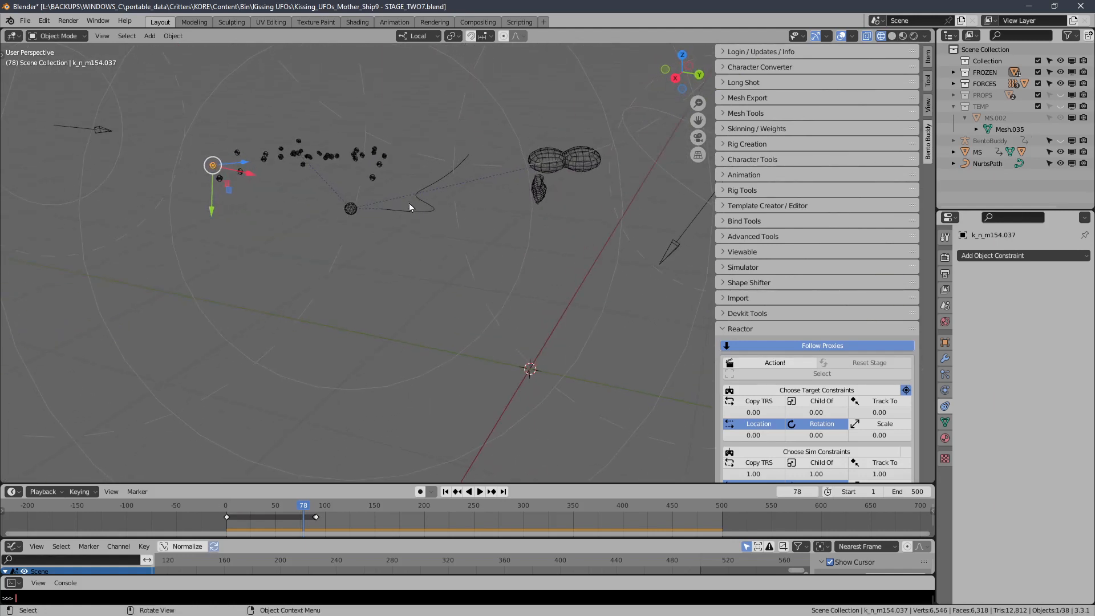
Select all the scattered small meshes and make the Icosphere the active object of the selection.
left_click_drag(183, 109, 391, 185)
middle_click_drag(366, 193, 393, 202)
scroll(386, 216, "up", 1)
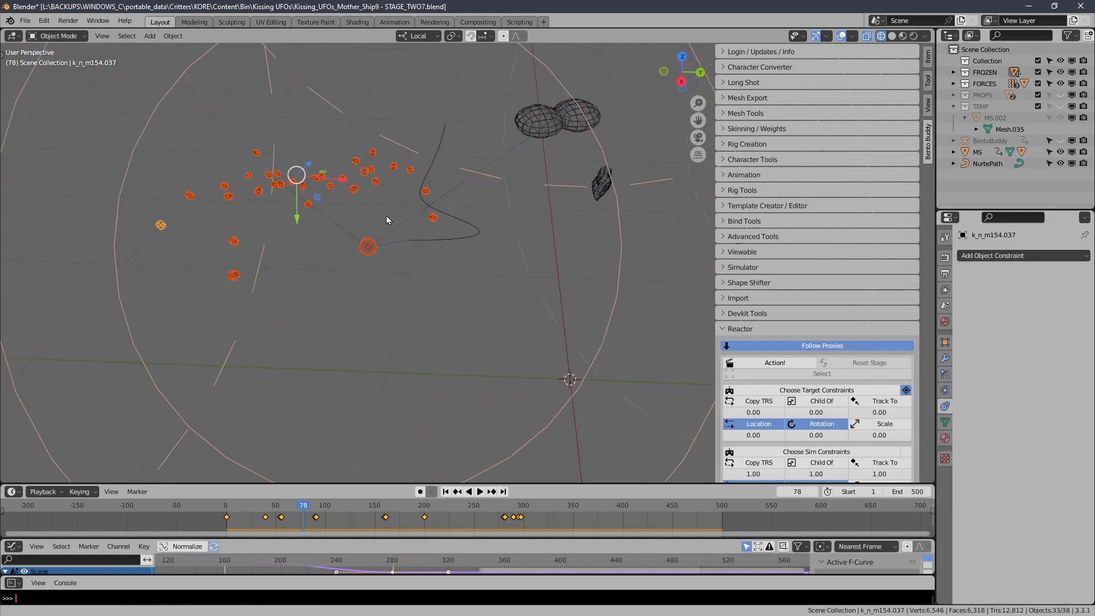
left_click(372, 247, "shift")
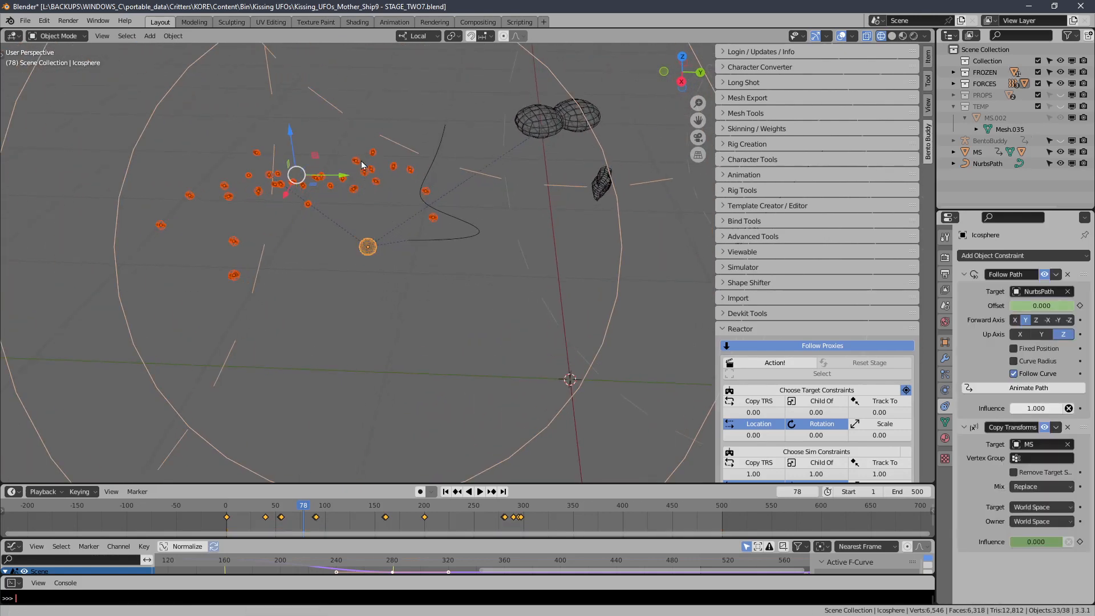
scroll(370, 227, "down", 6)
mouse_move(372, 230)
middle_mouse_down()
mouse_move(427, 248)
mouse_move(394, 236)
mouse_move(402, 242)
mouse_move(384, 258)
mouse_move(365, 245)
middle_mouse_up()
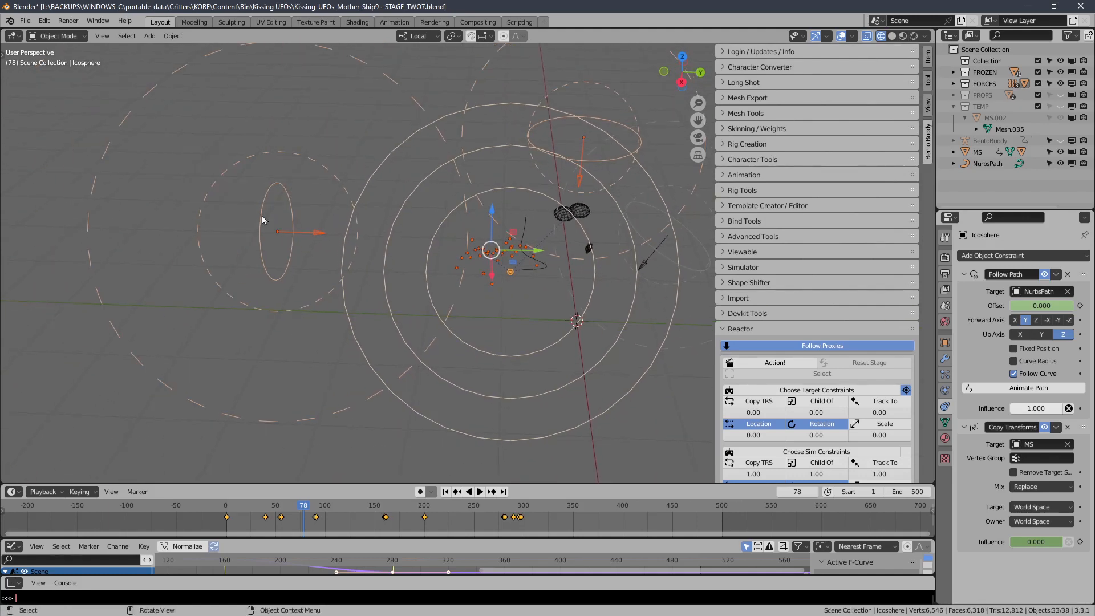
Remove the two large arrow-shaped force objects from the selection, keeping the small meshes and the Icosphere.
left_click_drag(168, 150, 300, 253, "ctrl")
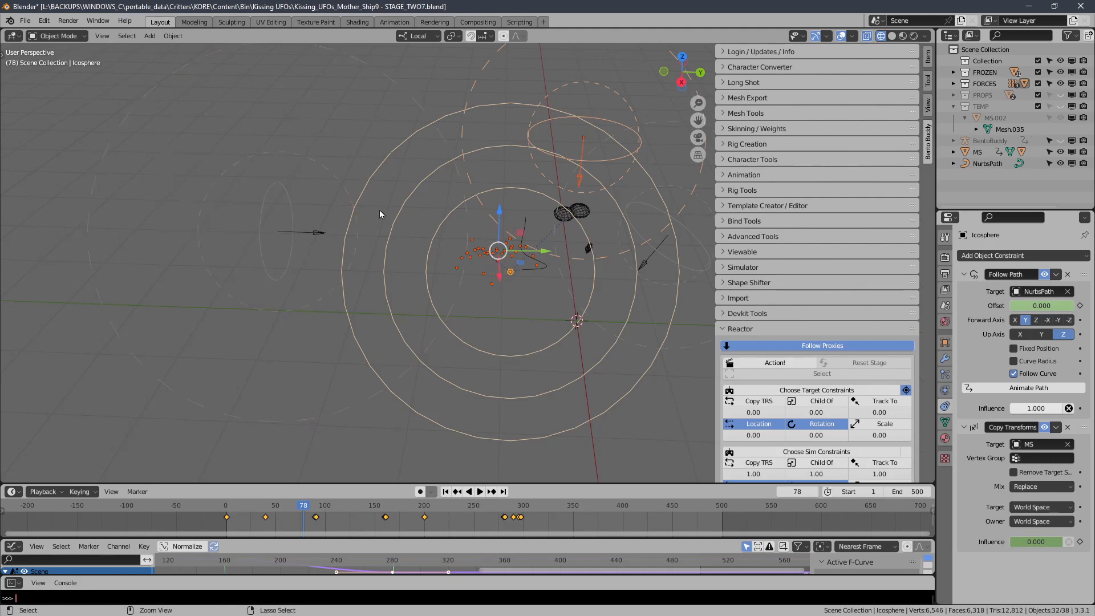
middle_click_drag(379, 210, 465, 100)
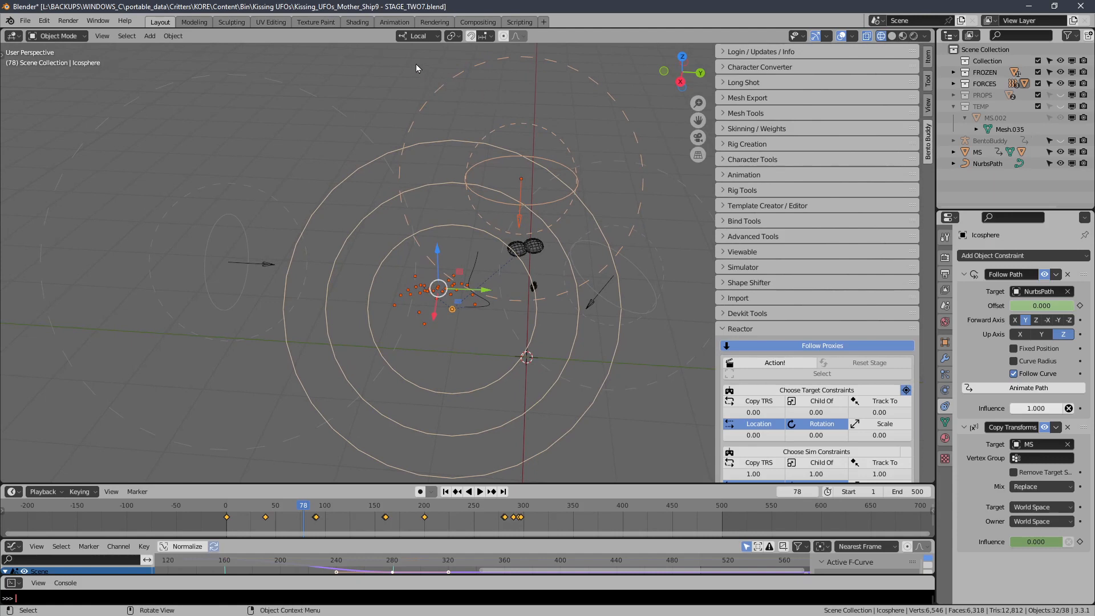
left_click_drag(416, 65, 478, 90)
left_click_drag(544, 124, 549, 131)
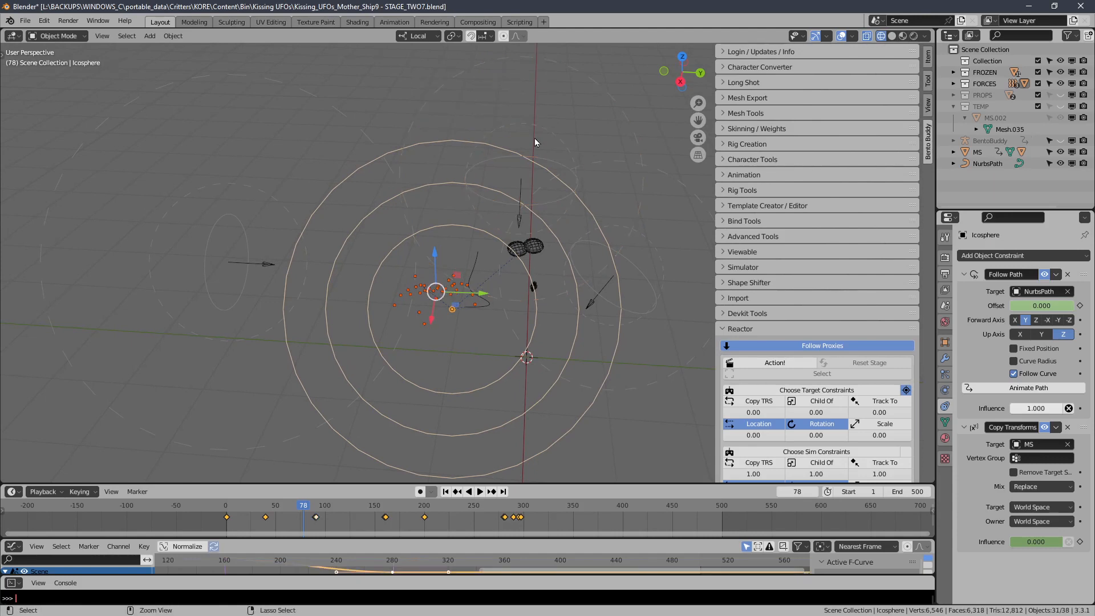
Examine the selected small meshes and the active Icosphere from several angles and distances.
middle_click_drag(476, 204, 458, 229)
scroll(465, 167, "up", 5)
scroll(453, 181, "up", 3)
scroll(453, 181, "down", 5)
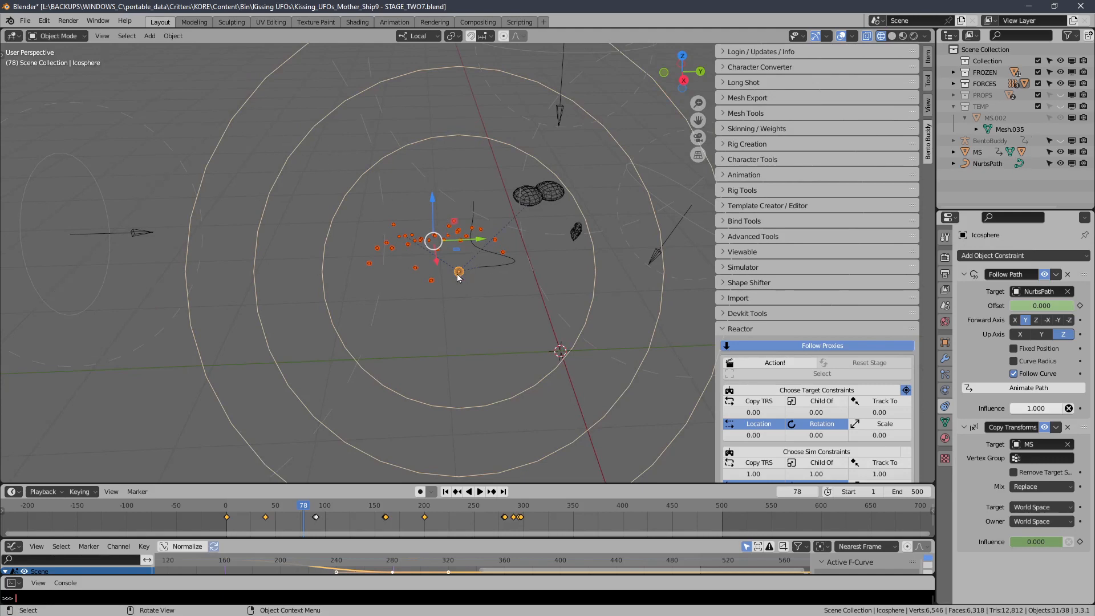
scroll(464, 228, "down", 3)
middle_click_drag(458, 197, 443, 175)
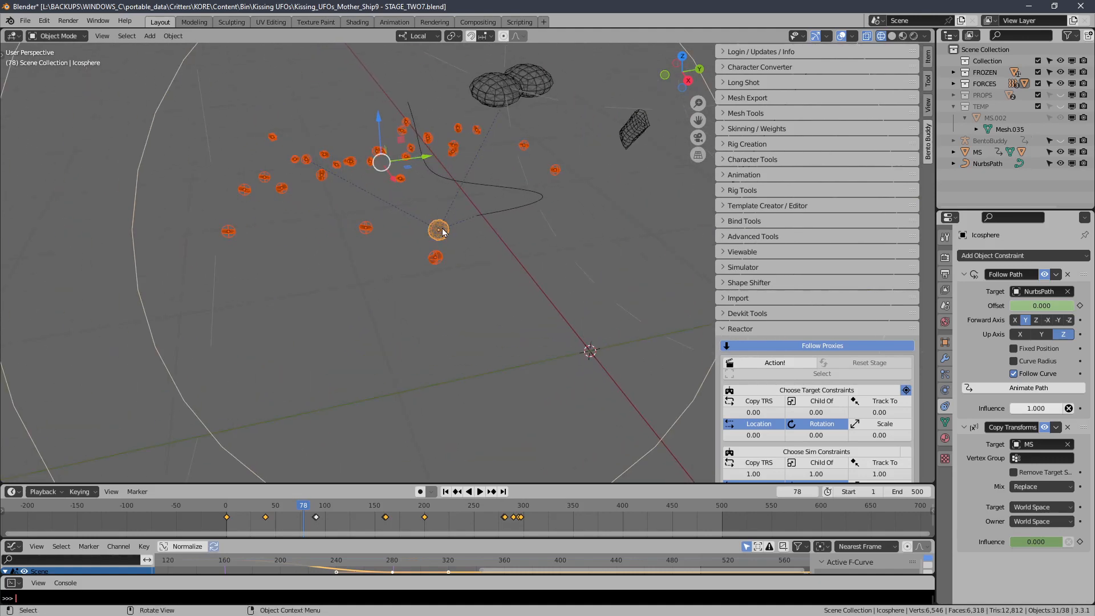
scroll(443, 231, "down", 6)
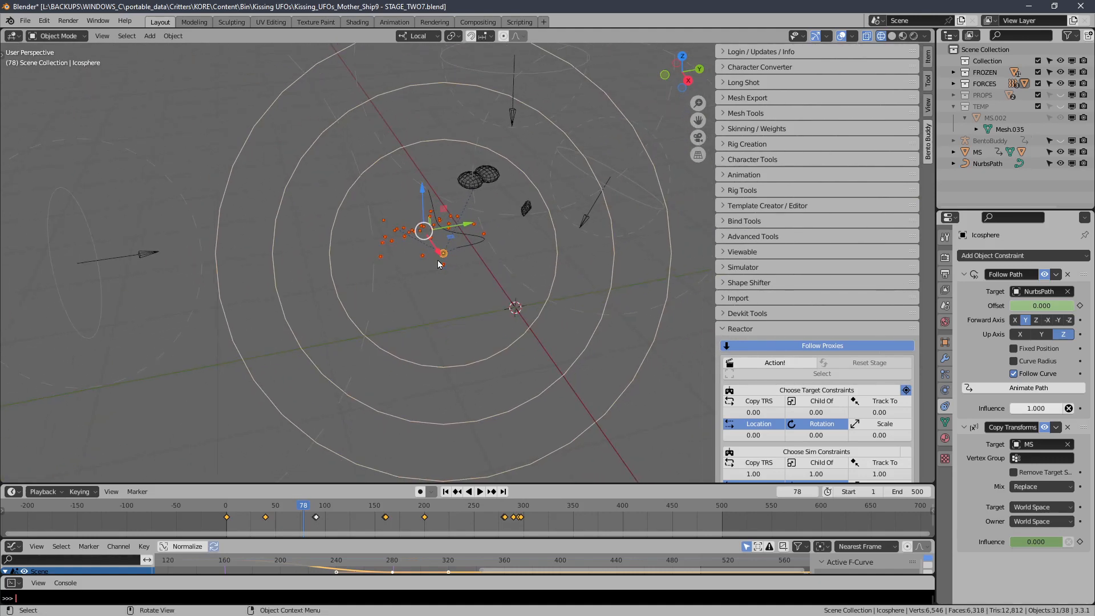
middle_click_drag(438, 260, 413, 224)
scroll(454, 238, "up", 1)
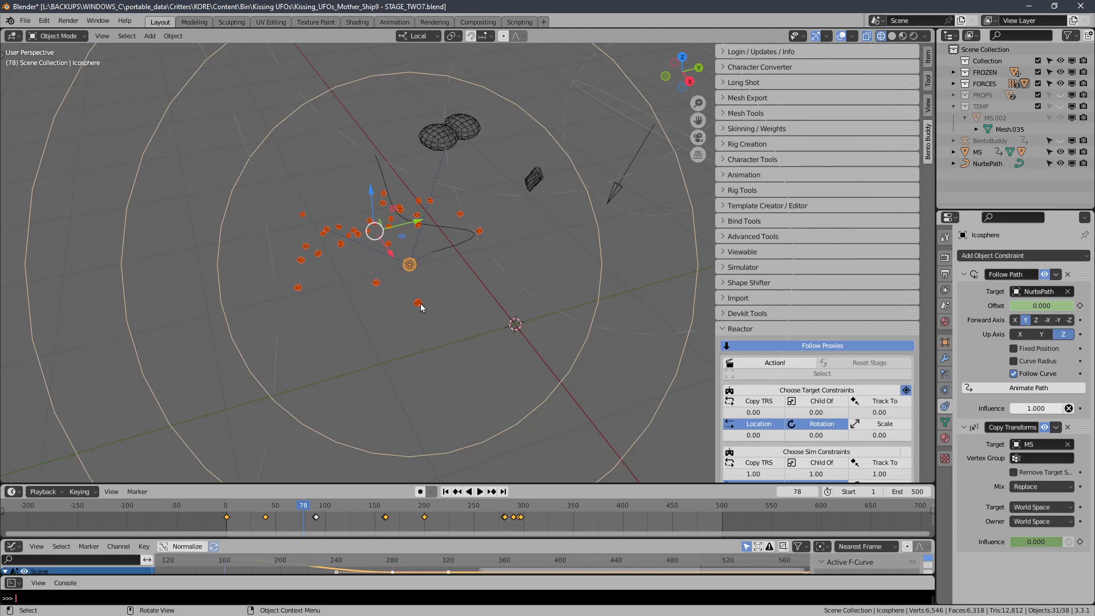
mouse_move(411, 275)
middle_mouse_down()
mouse_move(429, 246)
mouse_move(385, 270)
mouse_move(409, 263)
middle_mouse_up()
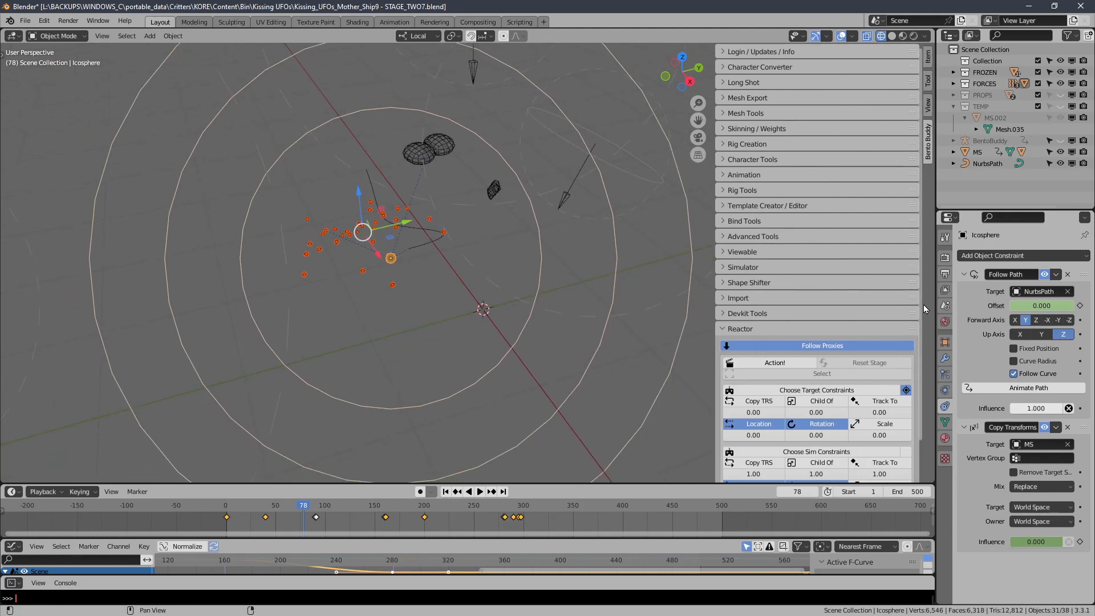
Run the Reactor action to constrain the selected meshes to the Icosphere, and return to frame 1.
scroll(923, 314, "down", 3)
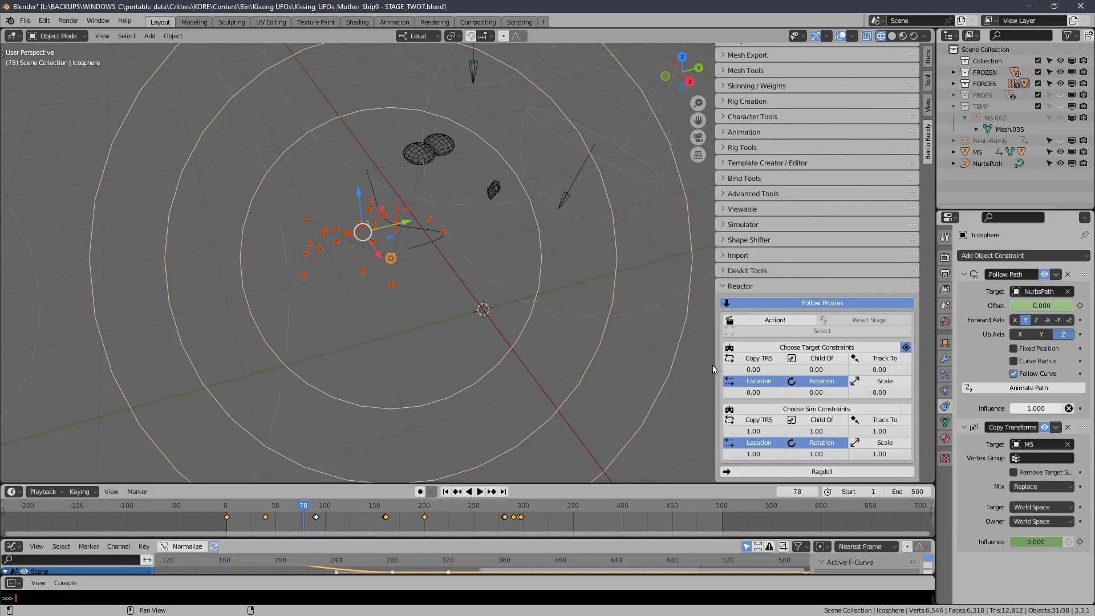
left_click(783, 321)
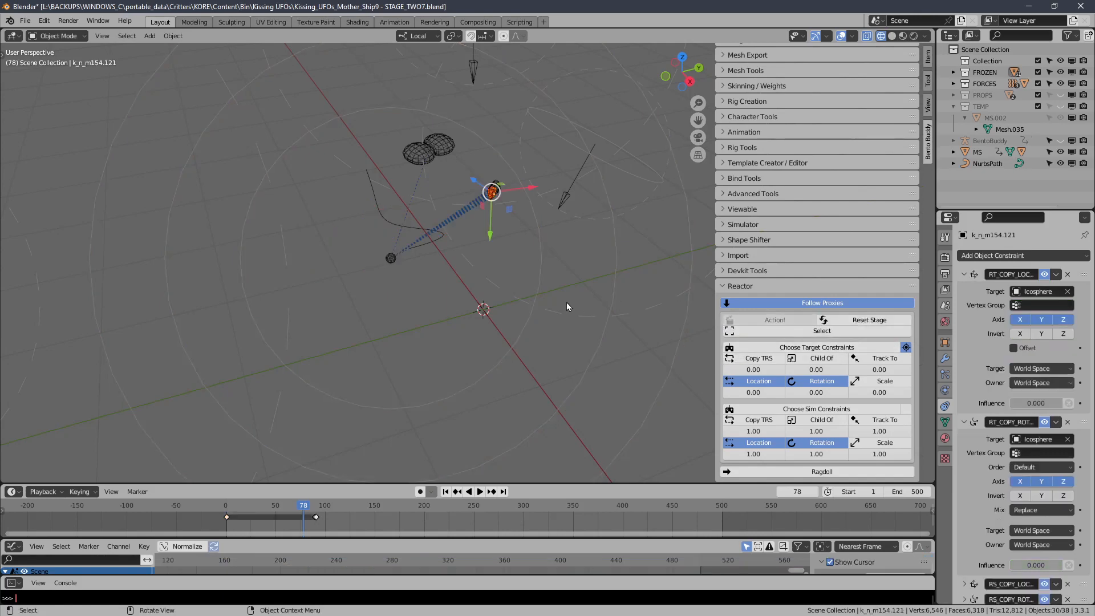
middle_click_drag(566, 304, 459, 461)
left_click(446, 492)
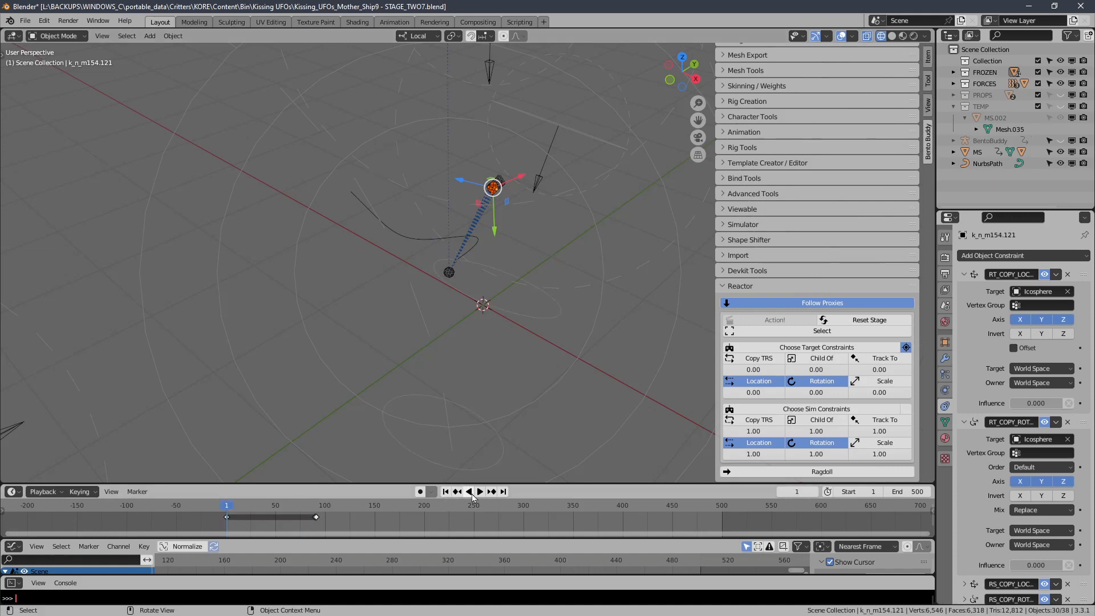
Play the animation to check how the constrained meshes follow the Icosphere, and rewind it to frame 1.
left_click(481, 492)
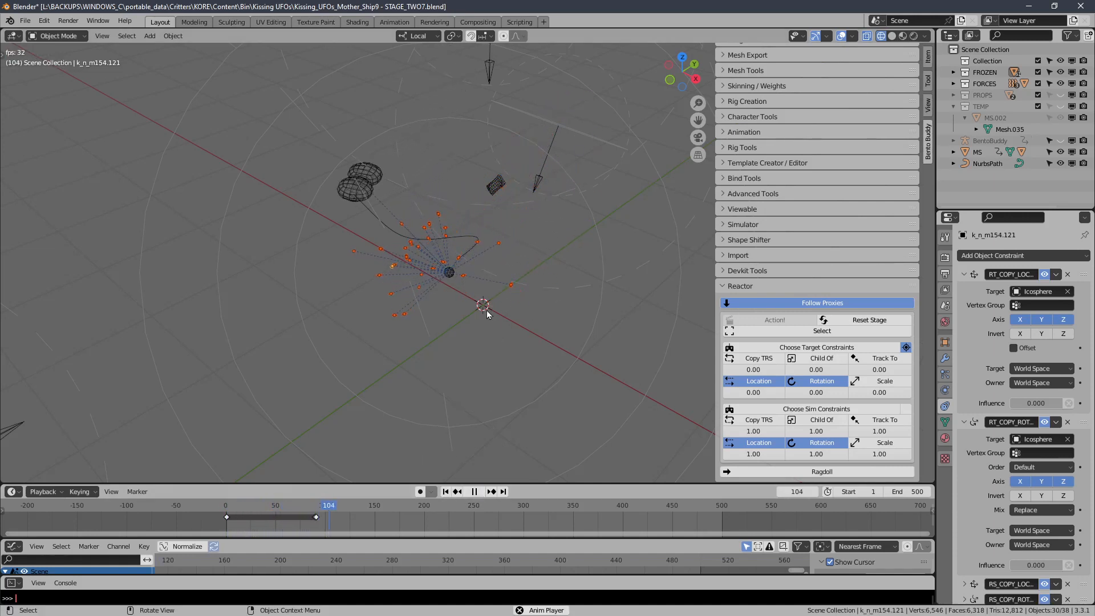
left_click_drag(1088, 443, 1088, 445)
scroll(1088, 445, "up", 1)
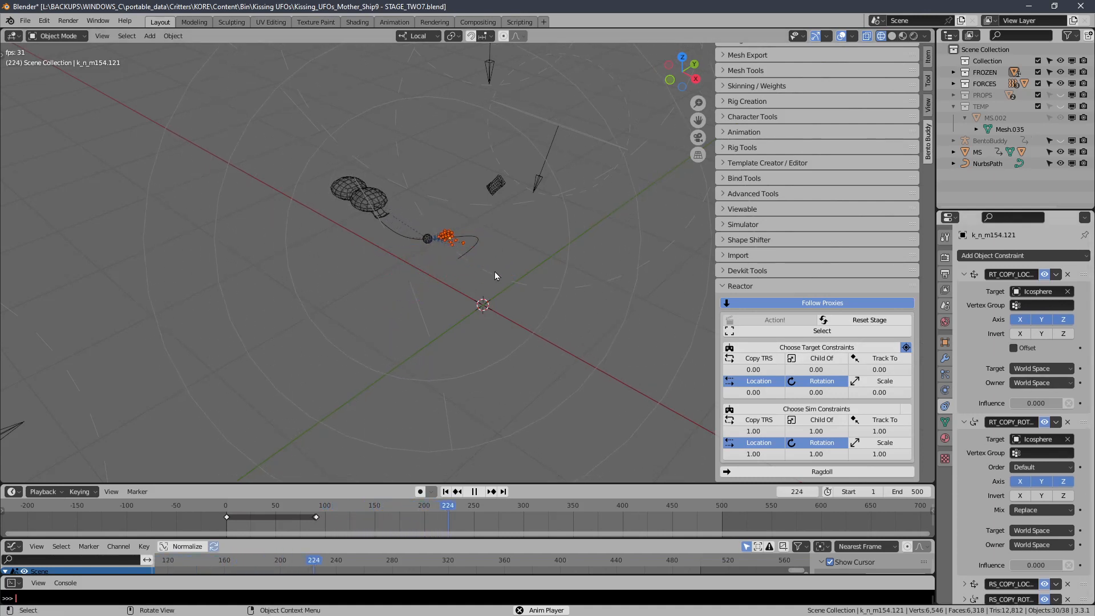
scroll(423, 237, "up", 4)
middle_click_drag(501, 273, 515, 274)
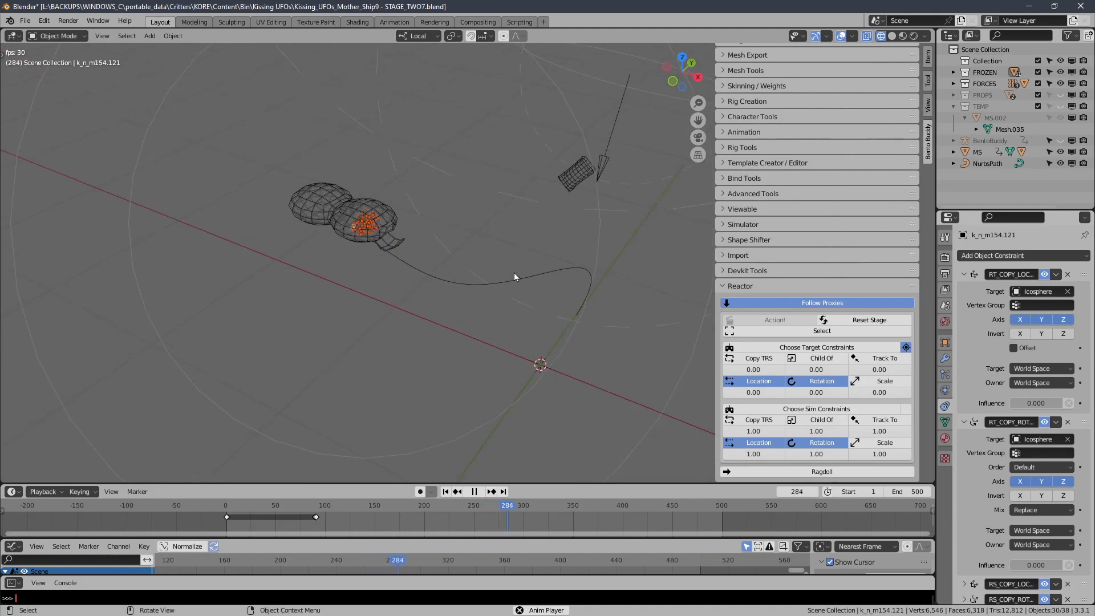
left_click(473, 491)
left_click(446, 492)
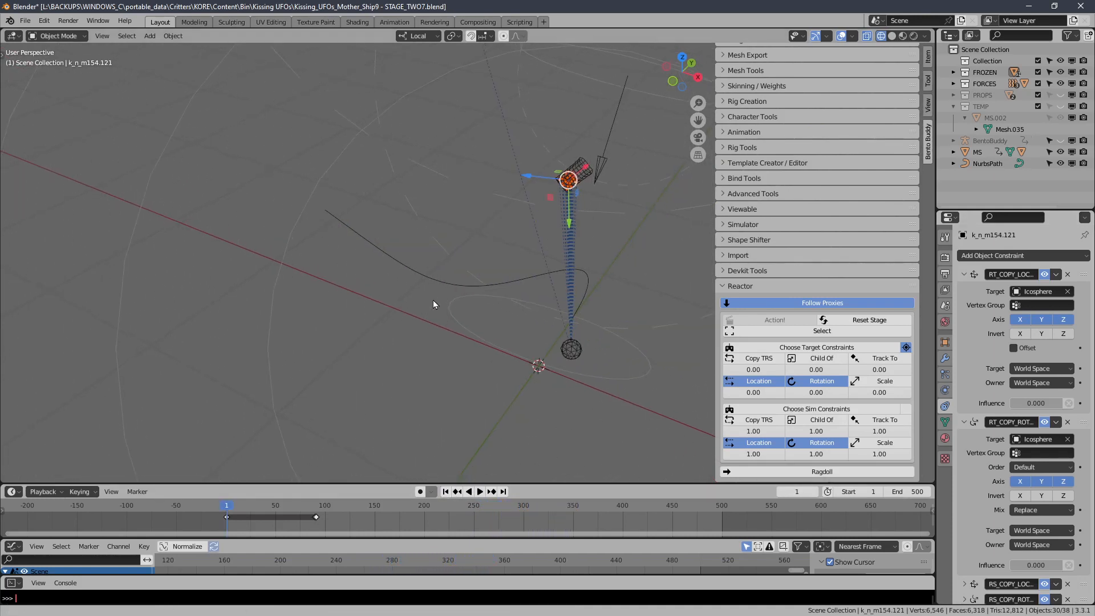
Replay the animation from frame 1 and stop it at frame 291, with the meshes inside the mother ship.
middle_click_drag(433, 300, 430, 321)
left_click(480, 494)
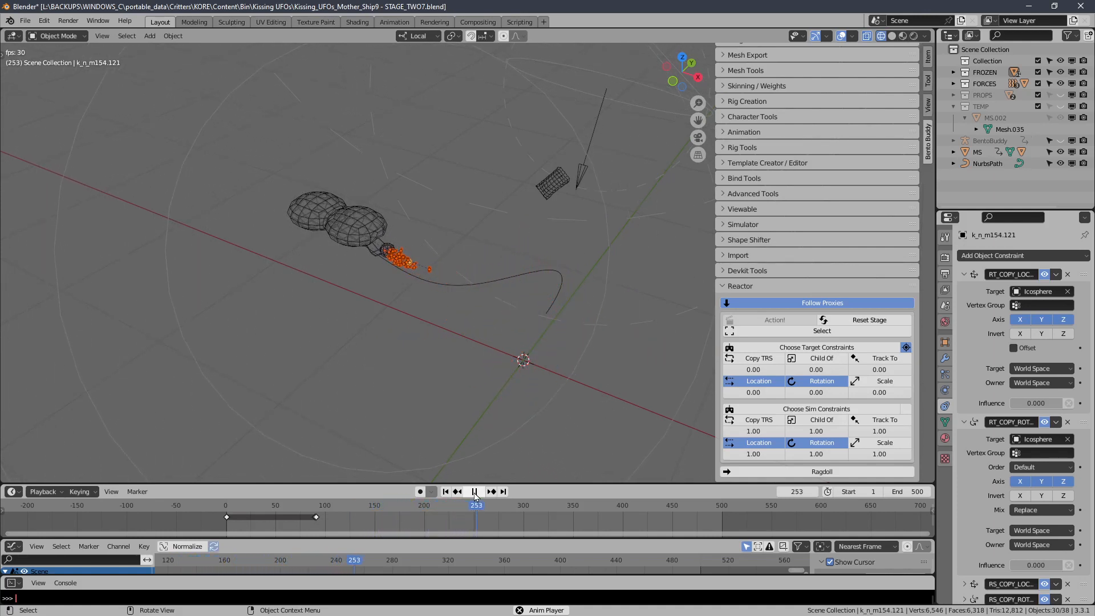
left_click(475, 491)
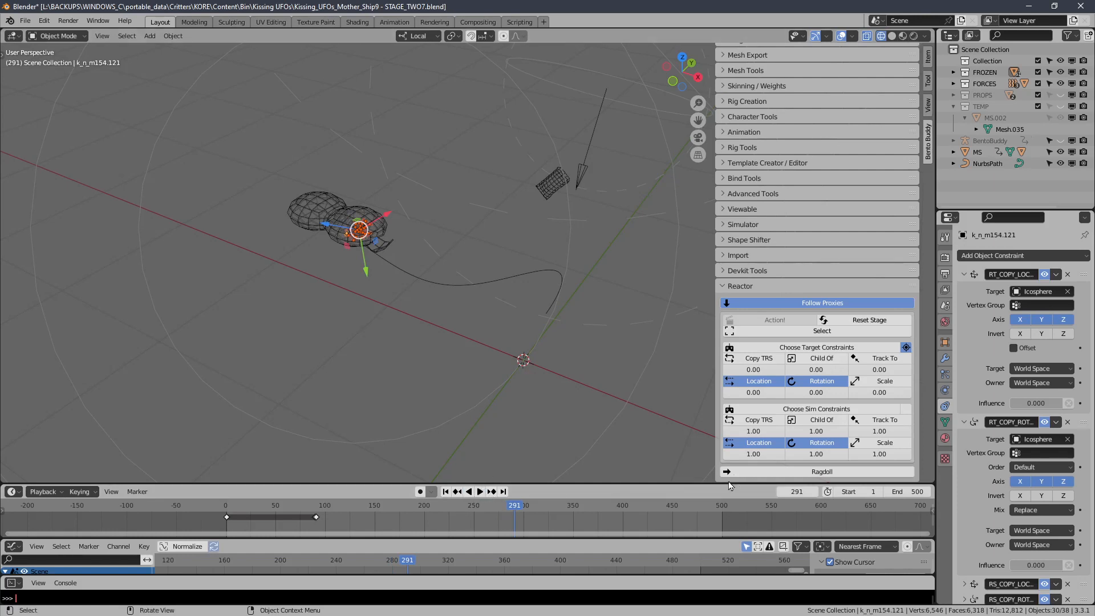
Play the animation on to frame 301, play it backwards, and return to frame 1.
left_click(479, 492)
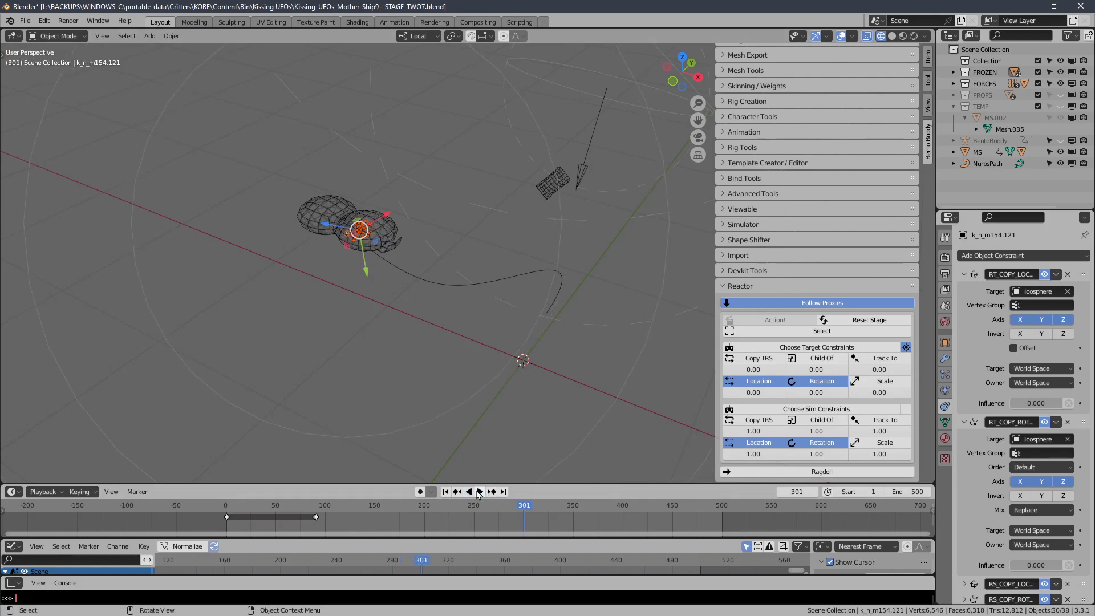
left_click(479, 491)
left_click(468, 492)
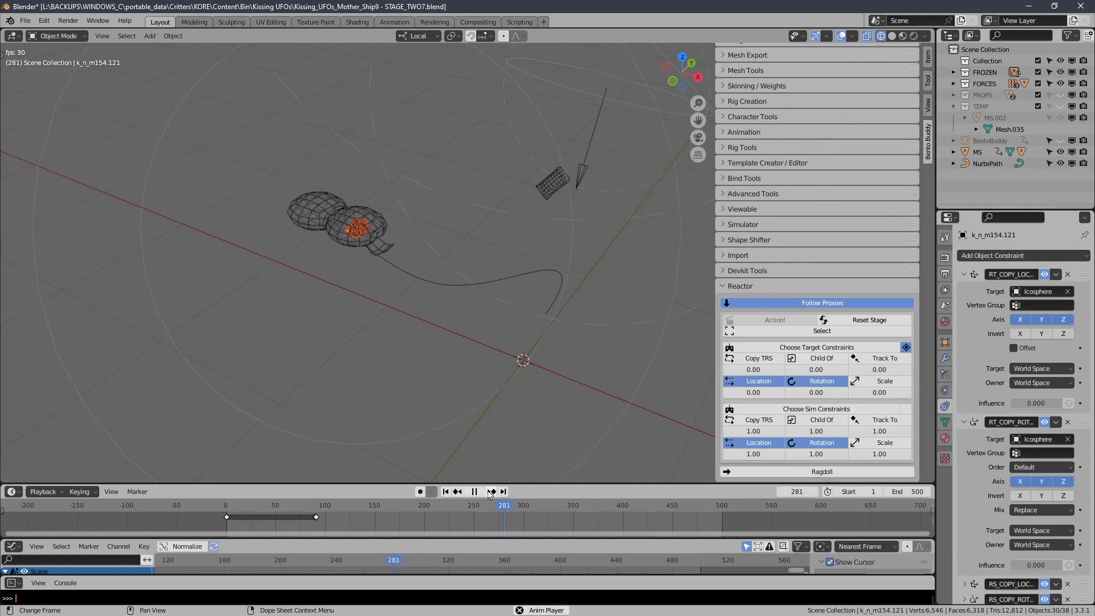
left_click(445, 492)
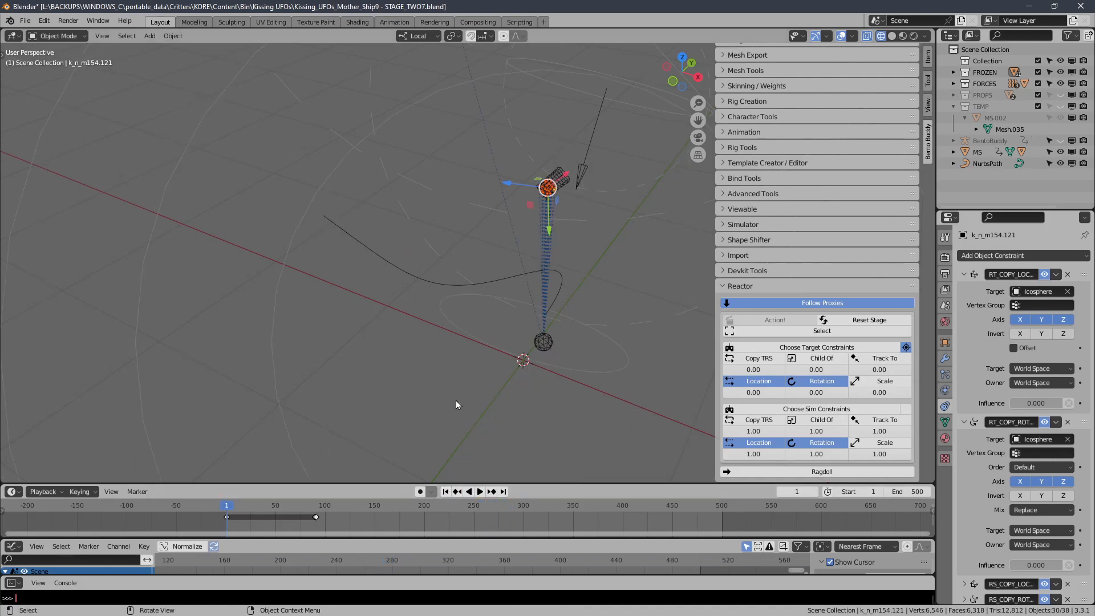
Collapse the Reactor section and widen the properties area so the constraint settings of the active mesh have more room.
middle_click_drag(480, 270, 434, 282, "shift")
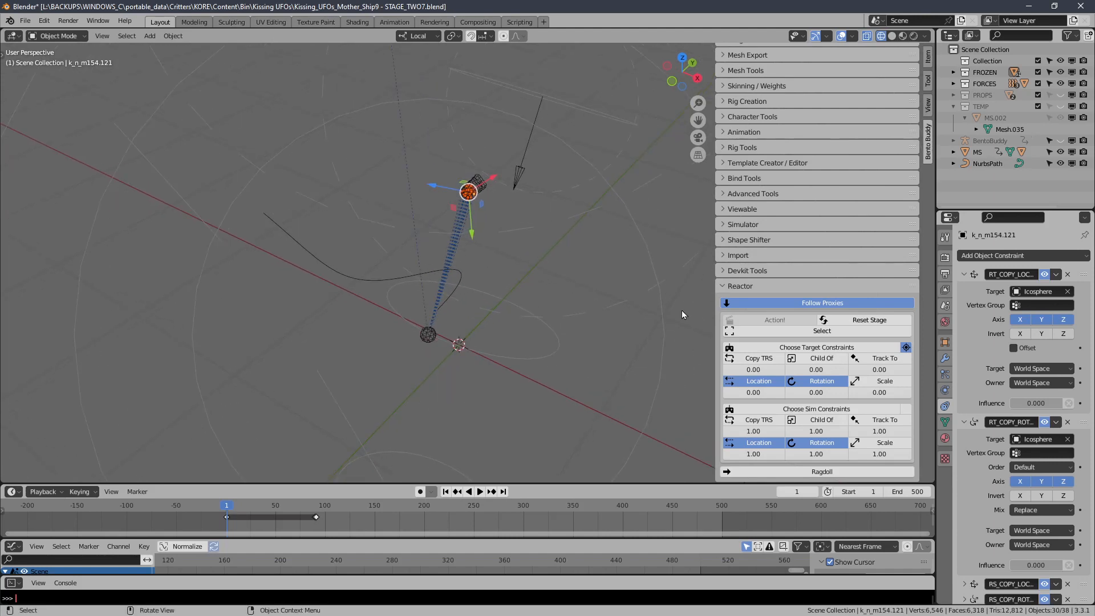
left_click(741, 286)
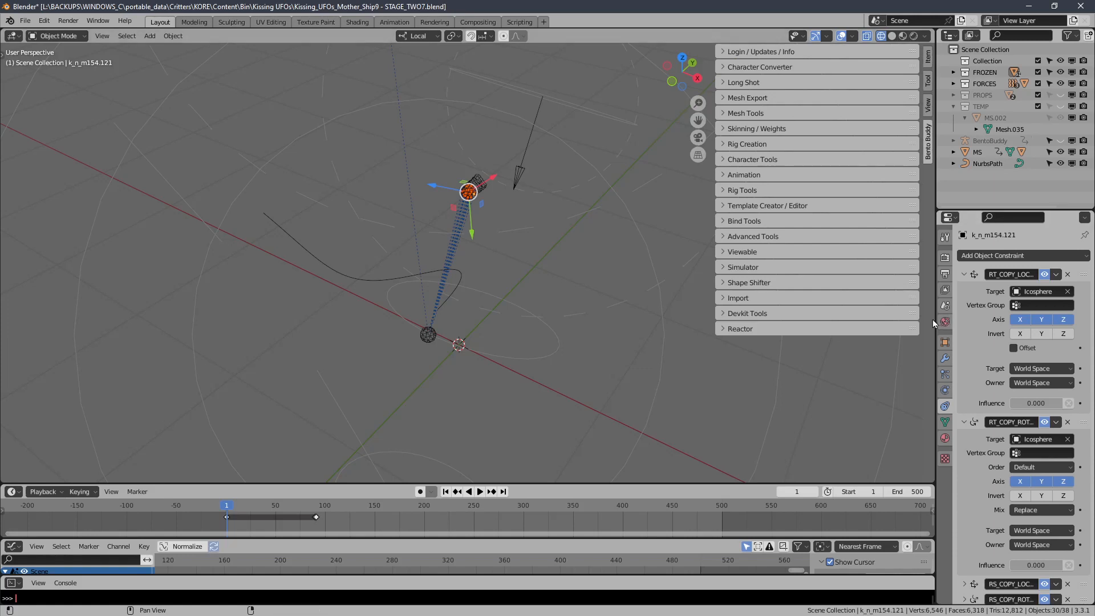
left_click_drag(935, 317, 835, 317)
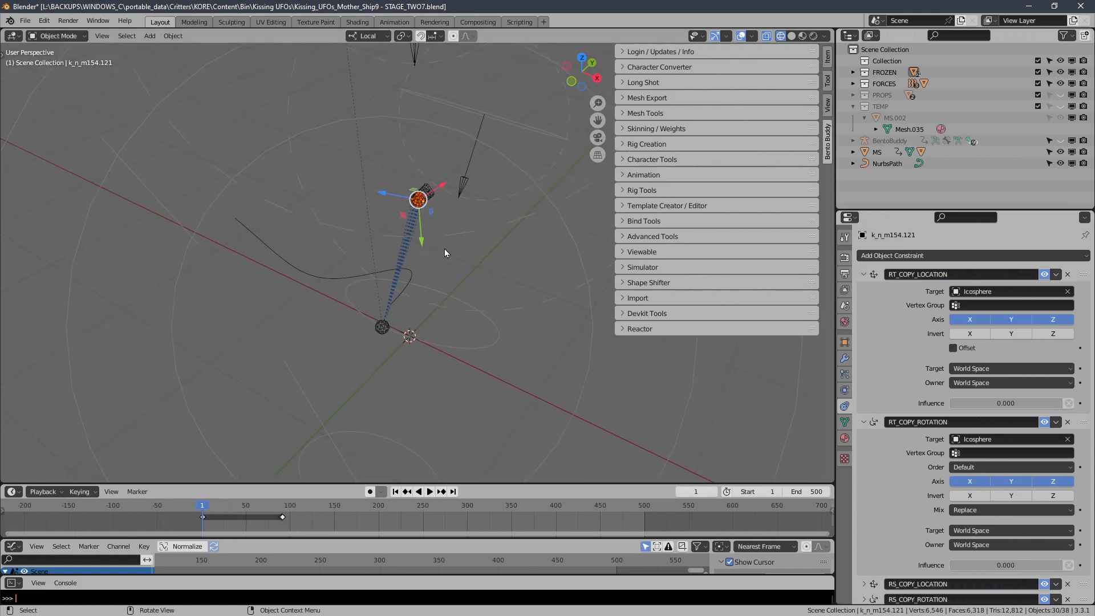
middle_click_drag(419, 200, 455, 232)
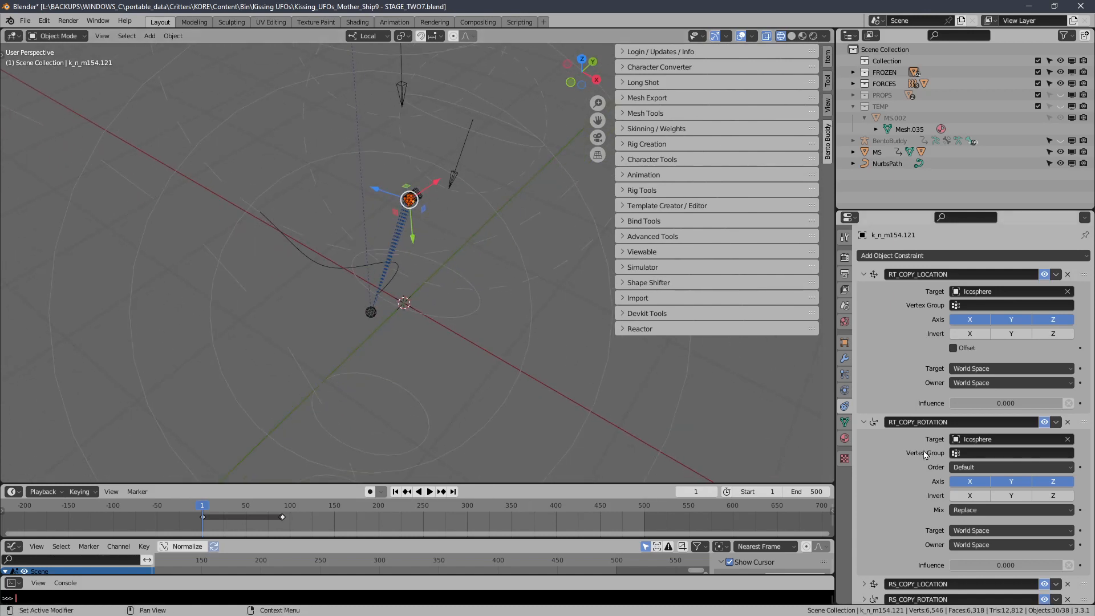
Keyframe the 0.000 influence of the RT_COPY_LOCATION and RT_COPY_ROTATION constraints at frame 1.
right_click(970, 407)
left_click(982, 406)
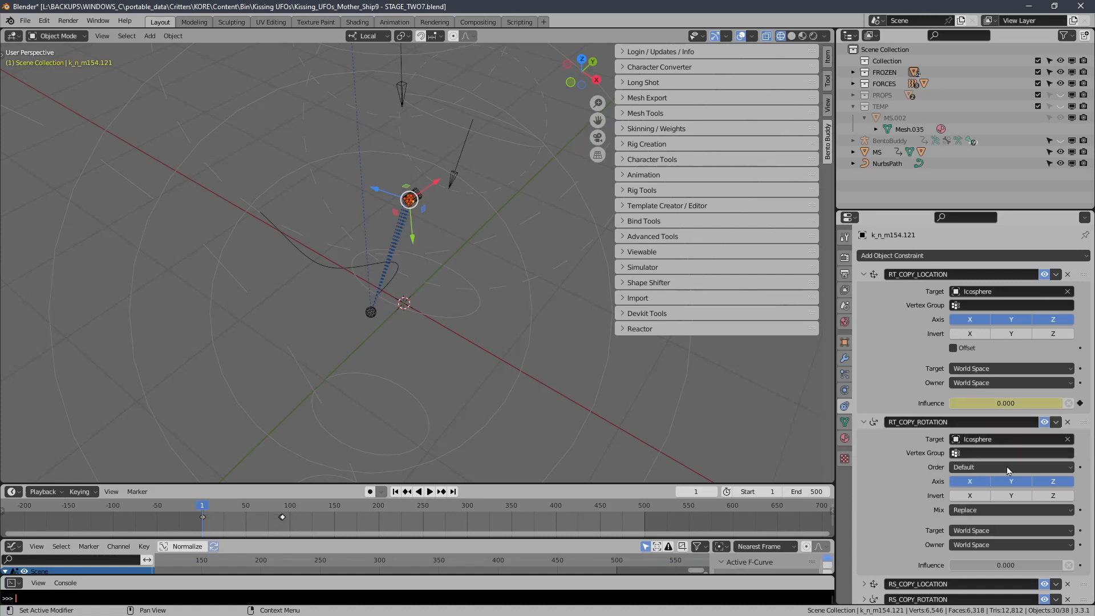
right_click(977, 569)
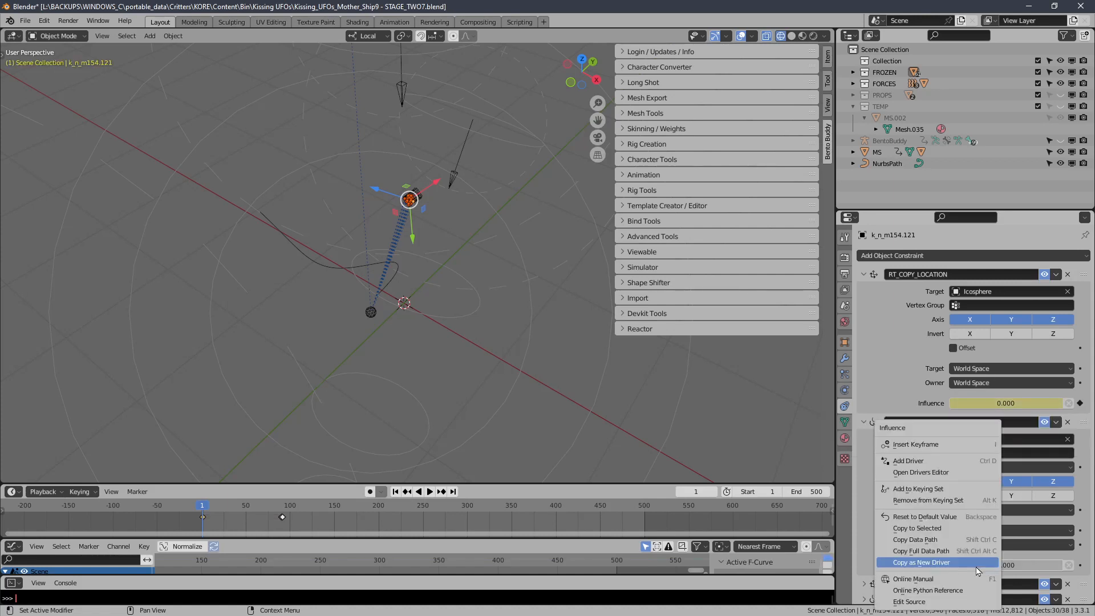
left_click(949, 446)
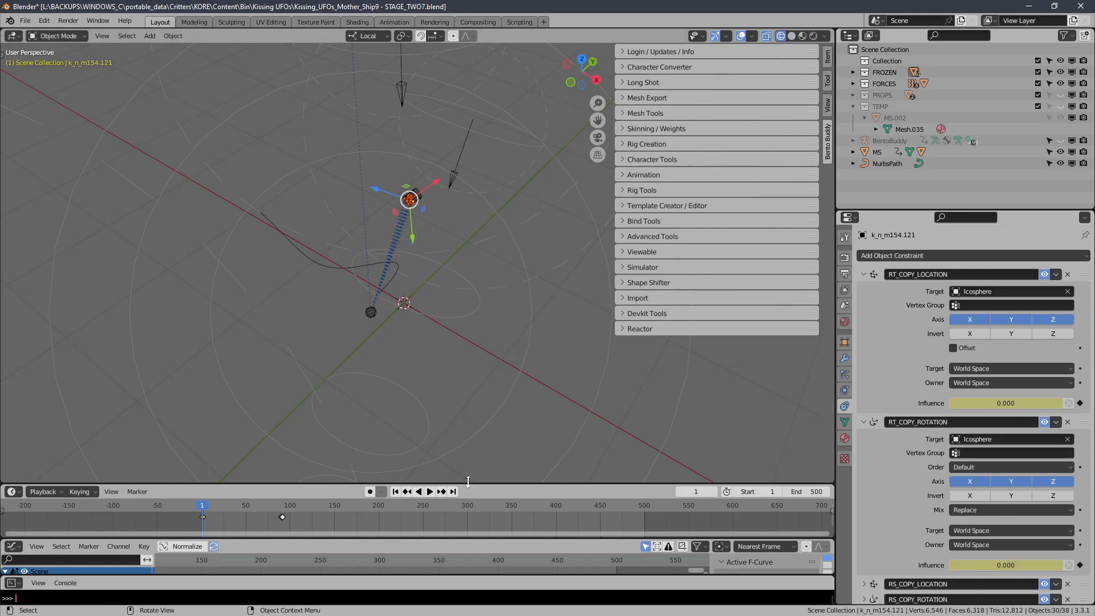
Advance to frame 299 and keyframe the 0.000 influence of RT_COPY_LOCATION and RT_COPY_ROTATION there.
key("space")
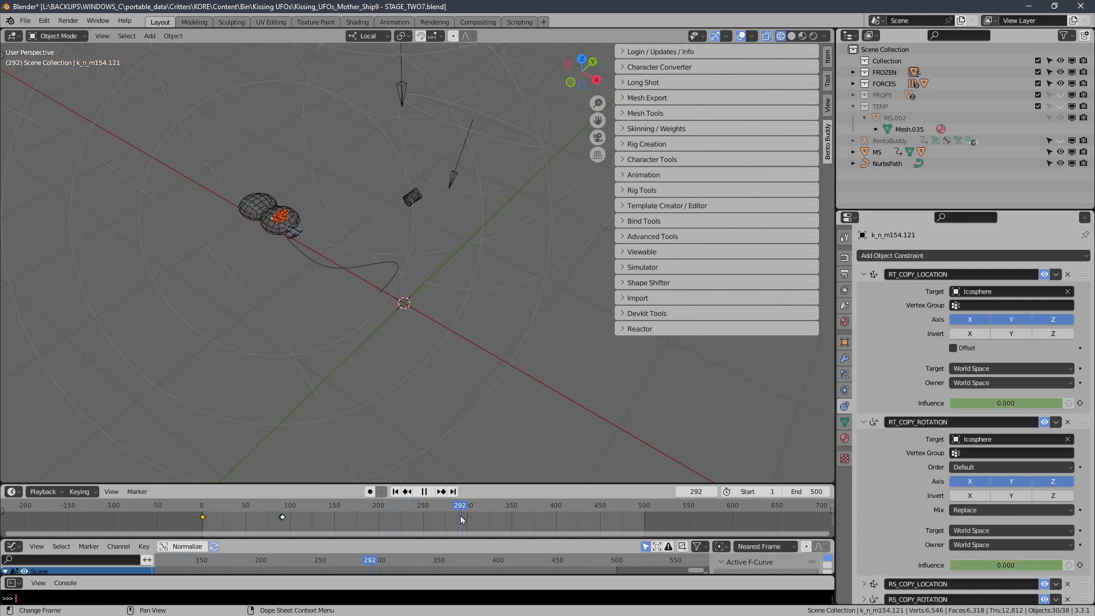
key("space")
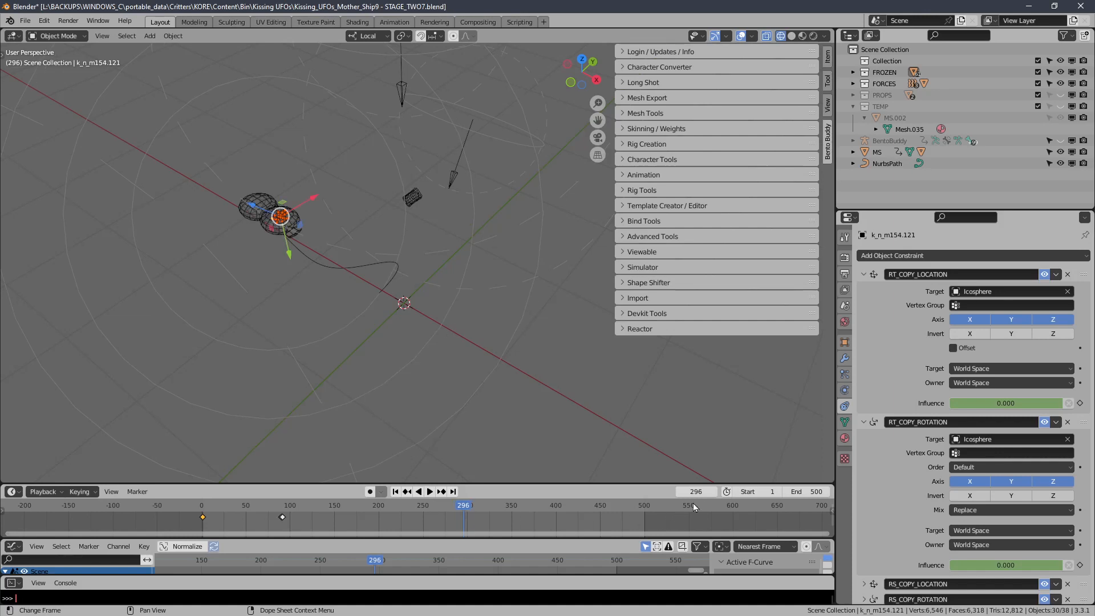
left_click_drag(712, 494, 721, 493)
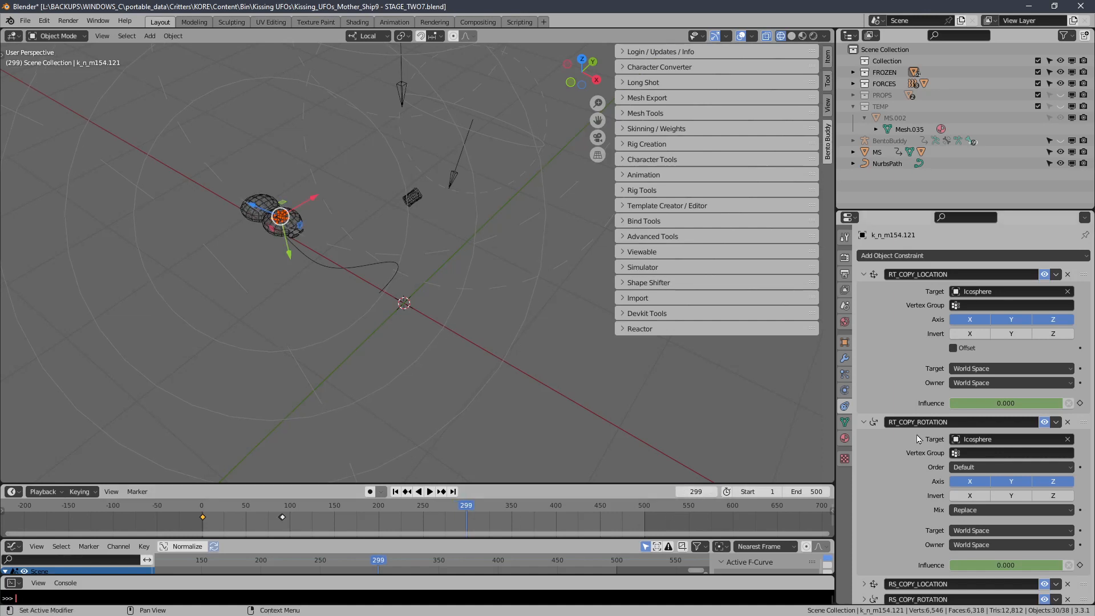
right_click(965, 405)
left_click(966, 413)
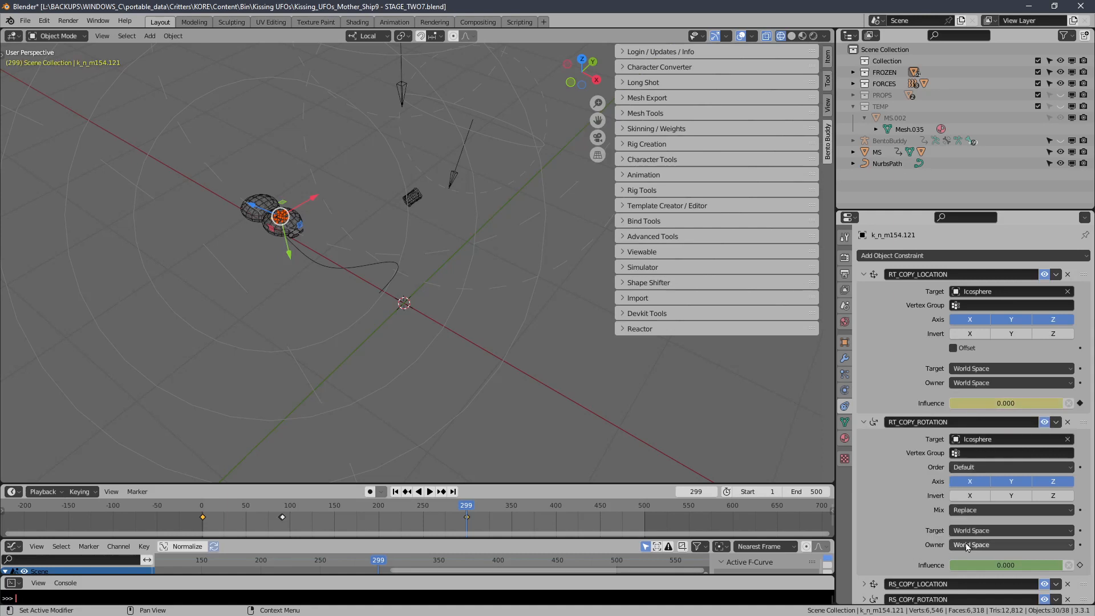
right_click(969, 563)
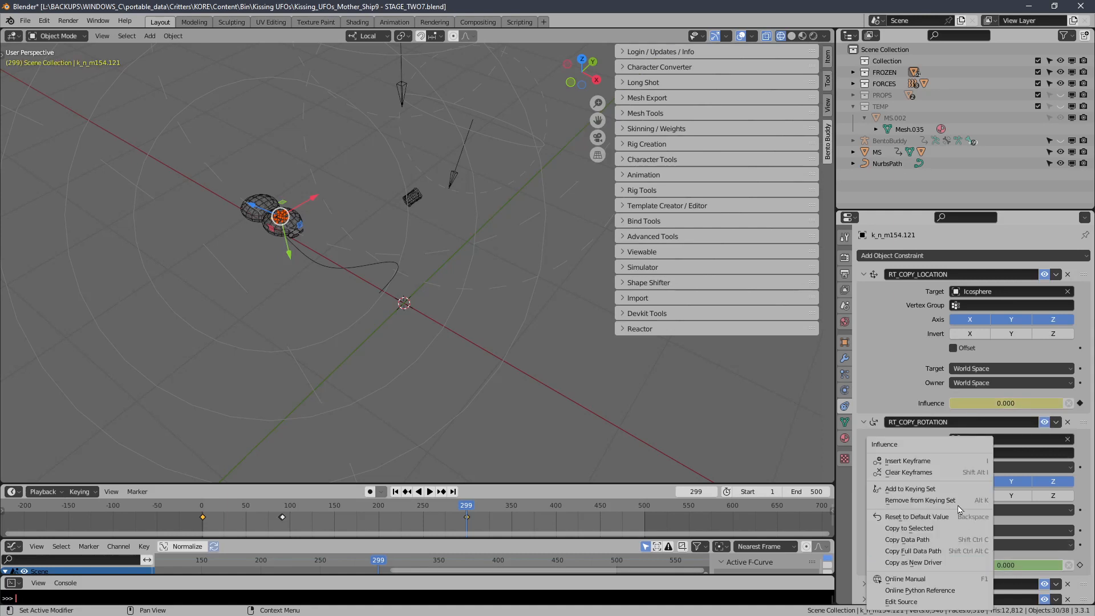
left_click(940, 459)
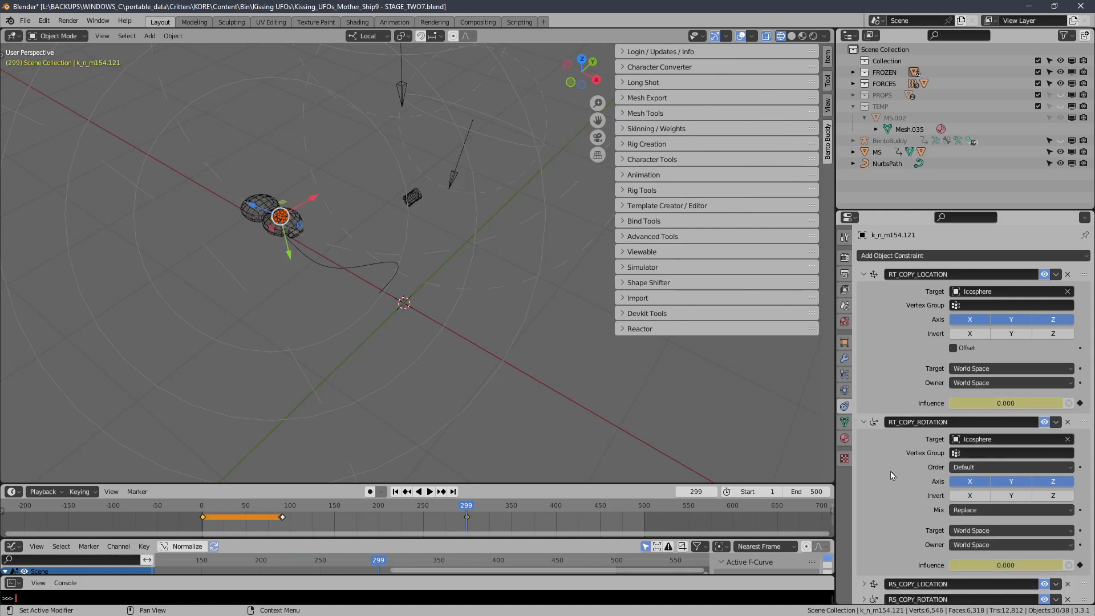
At frame 300, set the influence of RT_COPY_LOCATION and RT_COPY_ROTATION to 1.000 and keyframe both.
left_click(714, 493)
left_click_drag(965, 405, 1056, 404)
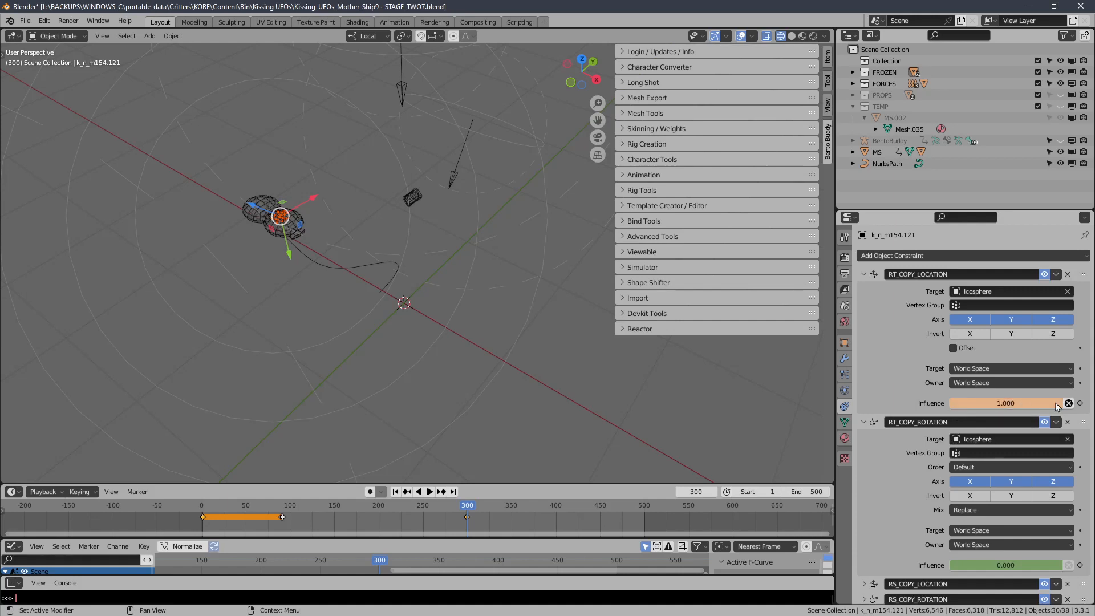
left_click_drag(969, 564, 1055, 563)
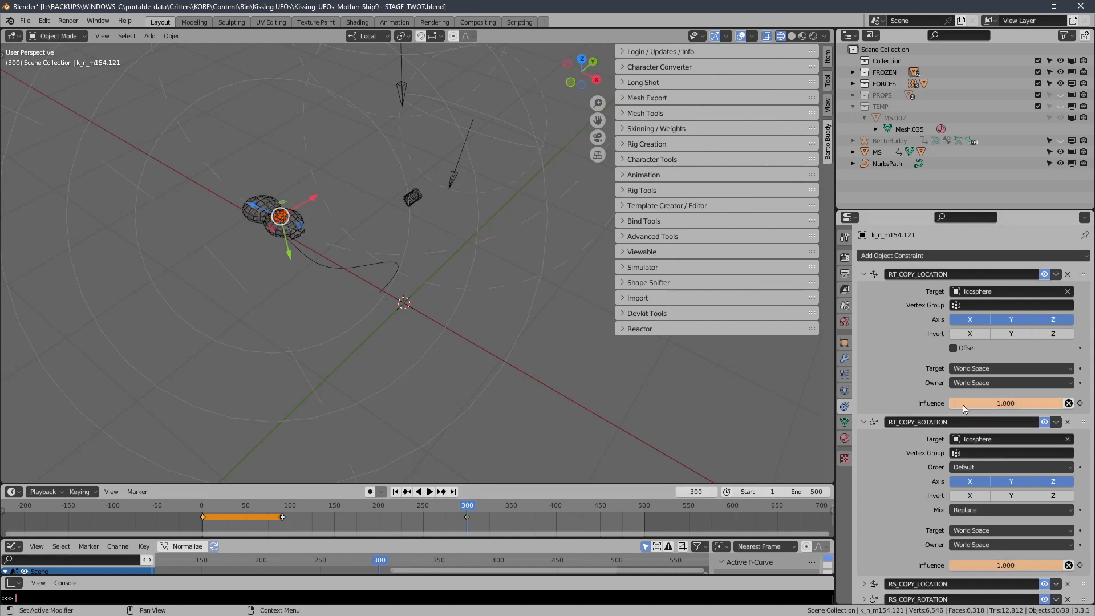
right_click(962, 406)
left_click(963, 406)
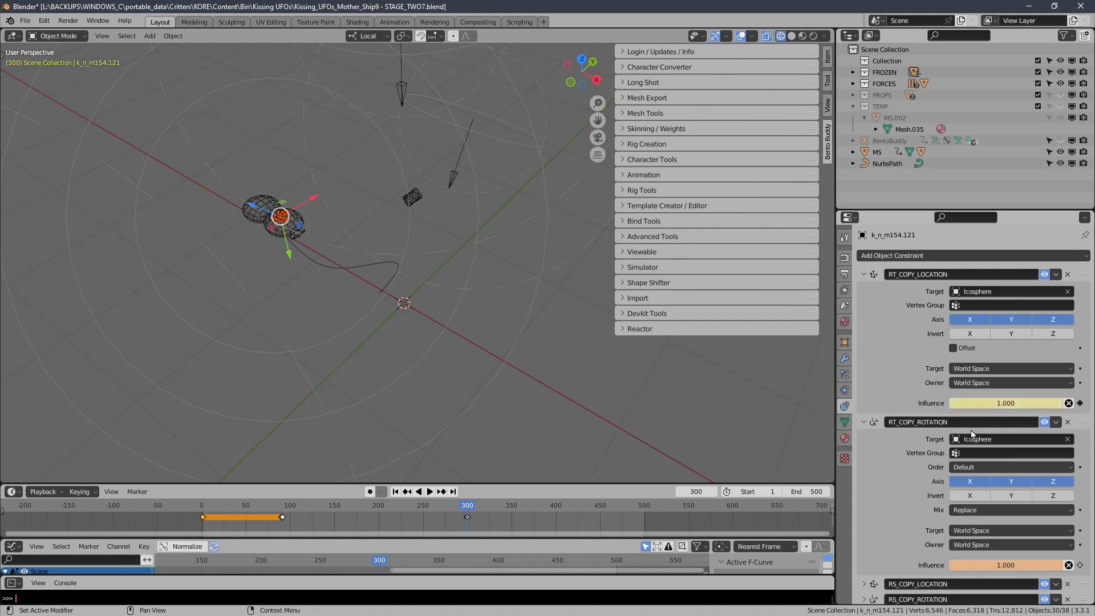
right_click(977, 565)
left_click(956, 461)
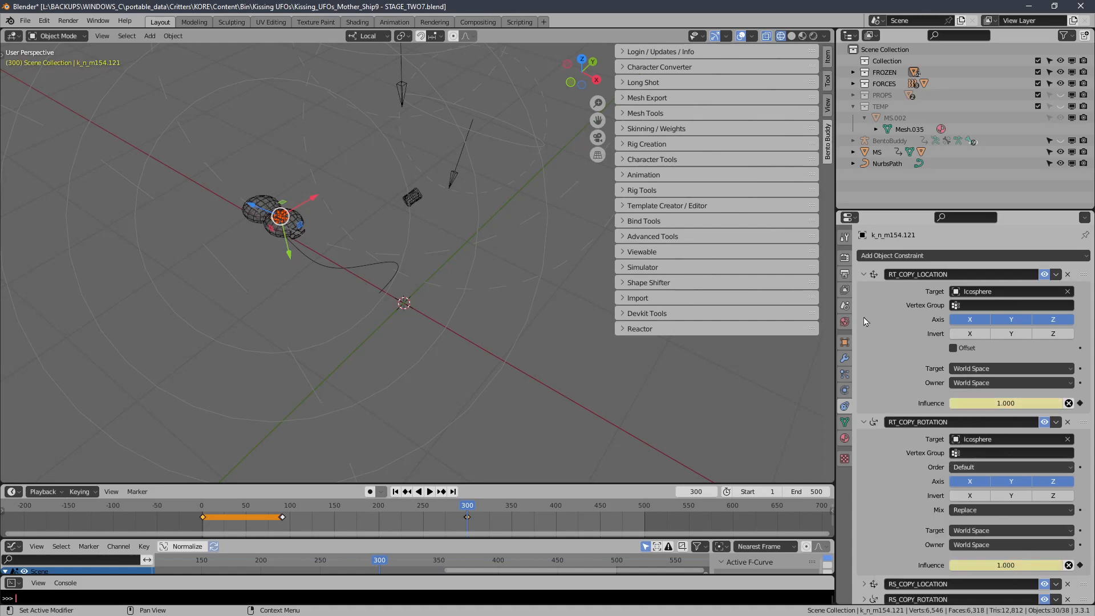
Collapse the two RT constraints and expand the settings of RS_COPY_LOCATION and RS_COPY_ROTATION.
left_click(863, 275)
left_click(864, 290)
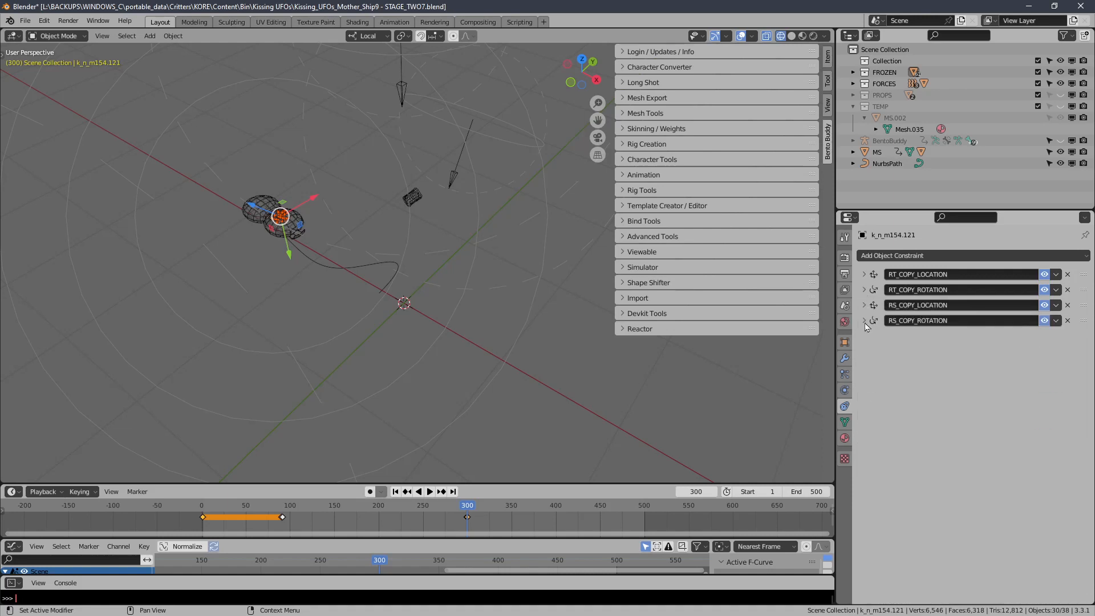
left_click(863, 321)
left_click(863, 306)
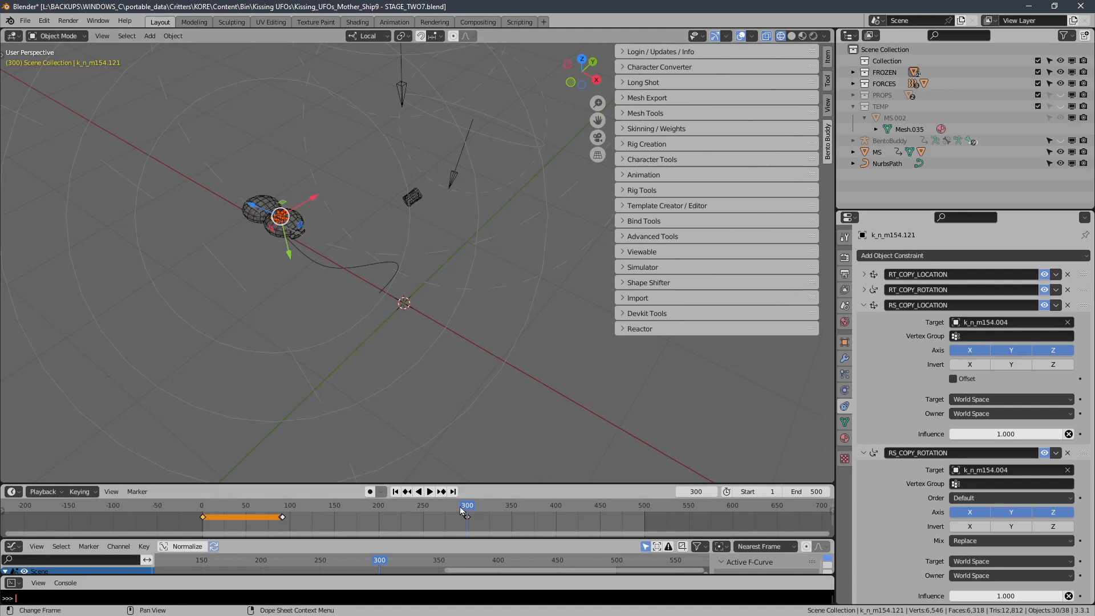
Return to frame 1 and keyframe the 1.000 influence of RS_COPY_LOCATION and RS_COPY_ROTATION.
left_click(396, 492)
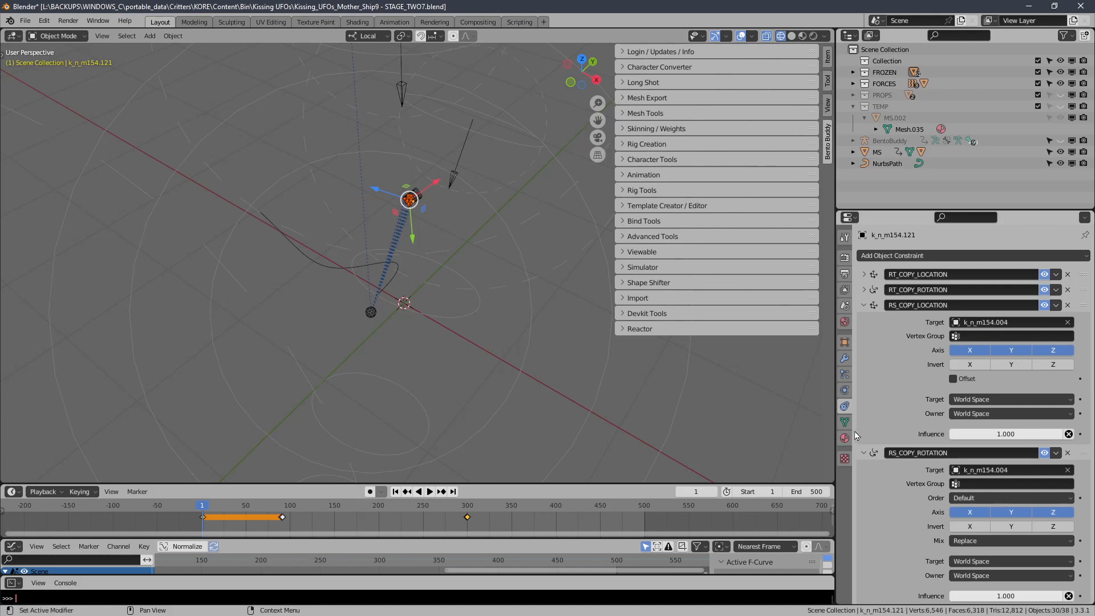
right_click(973, 440)
left_click(973, 440)
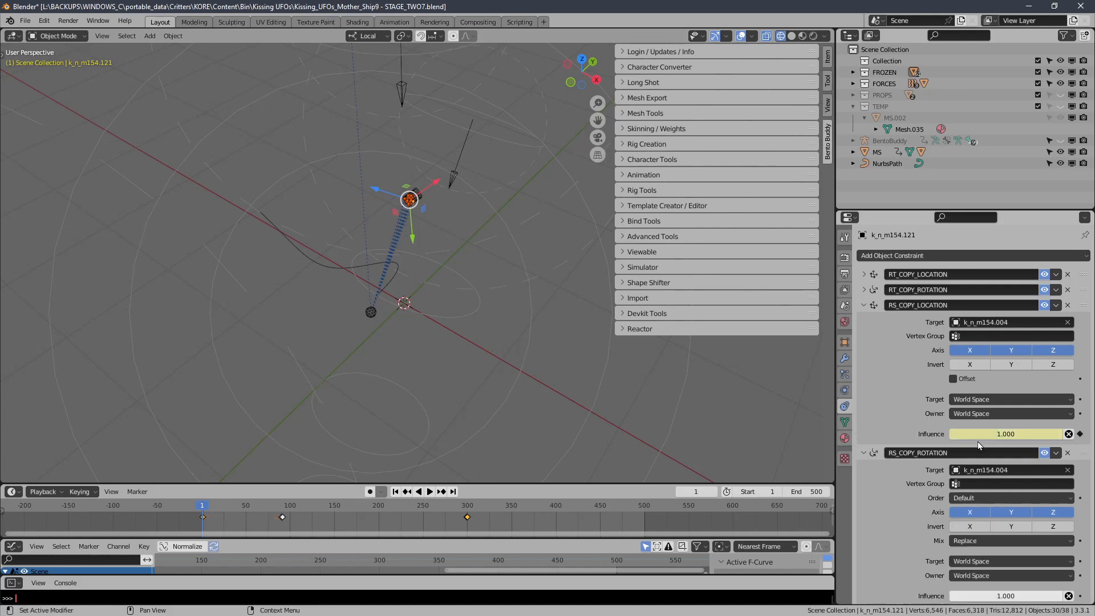
right_click(976, 595)
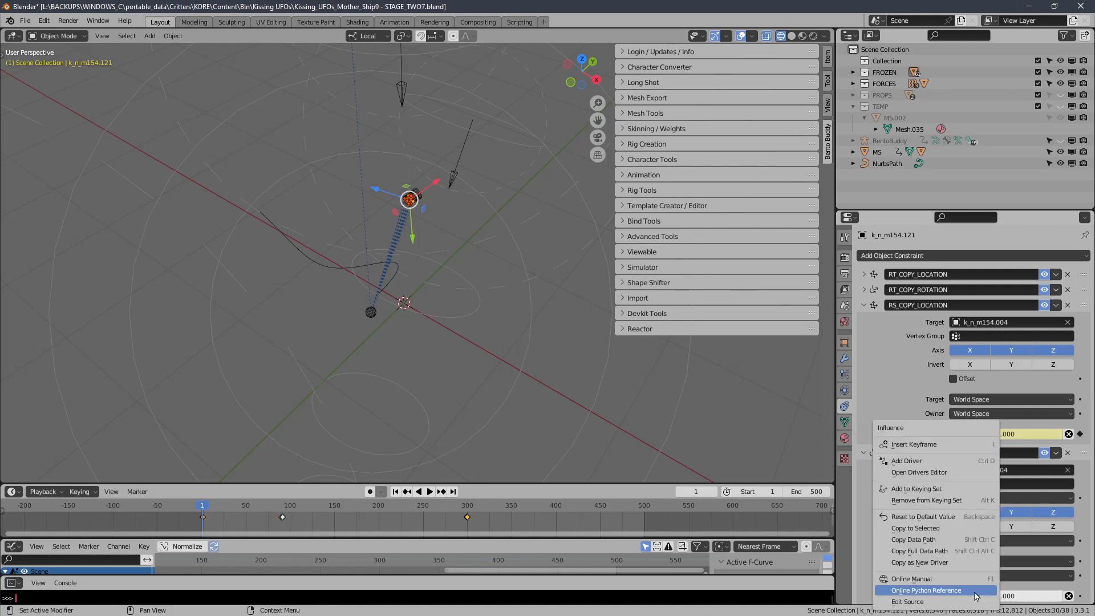
left_click(940, 447)
Move to frame 299 and keyframe the 1.000 influence of RS_COPY_LOCATION and RS_COPY_ROTATION there.
left_click_drag(452, 506, 465, 505)
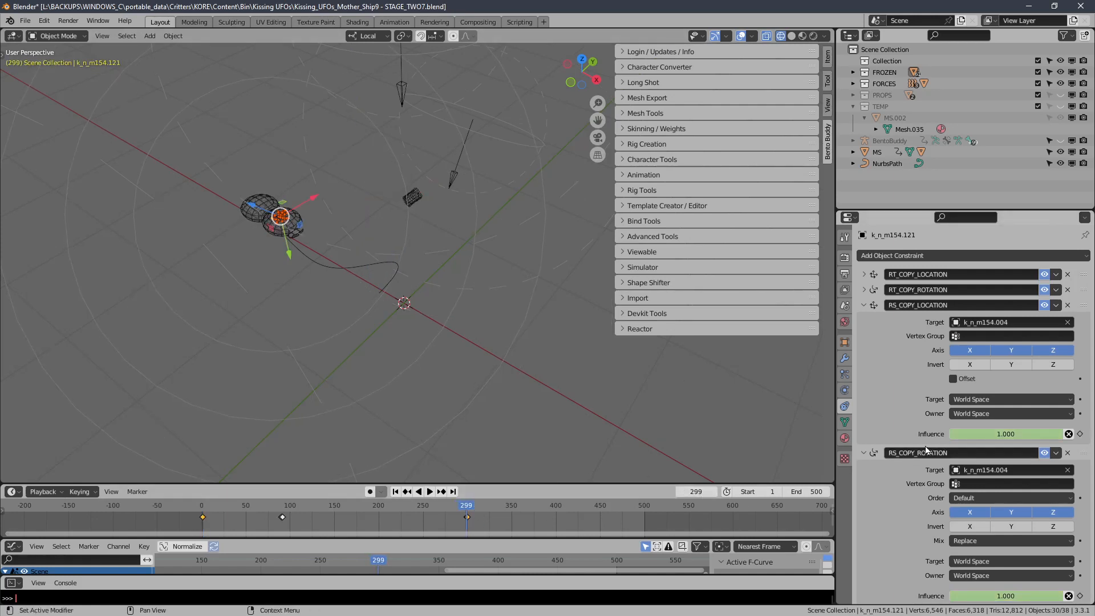
right_click(968, 438)
left_click(968, 439)
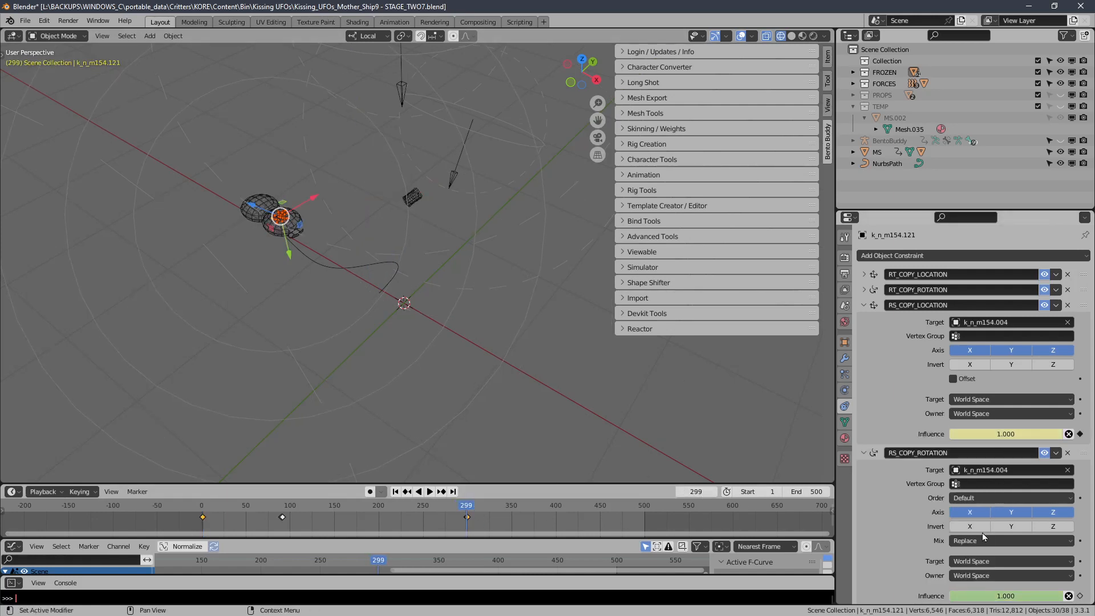
right_click(977, 597)
left_click(954, 462)
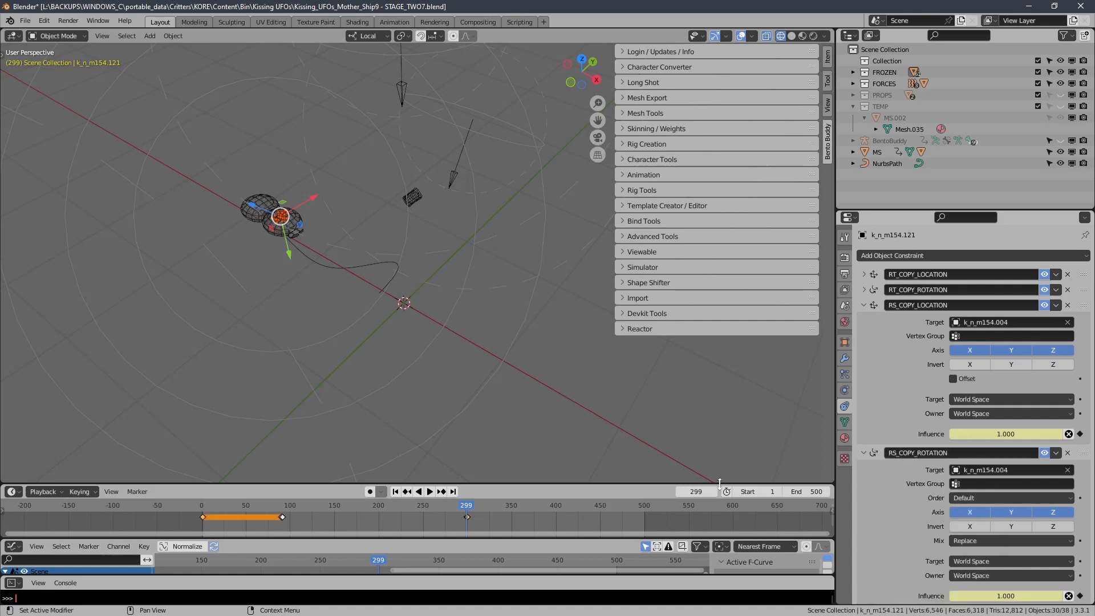
At frame 300, set the influence of RS_COPY_LOCATION and RS_COPY_ROTATION to 0.000 and keyframe both.
left_click(714, 494)
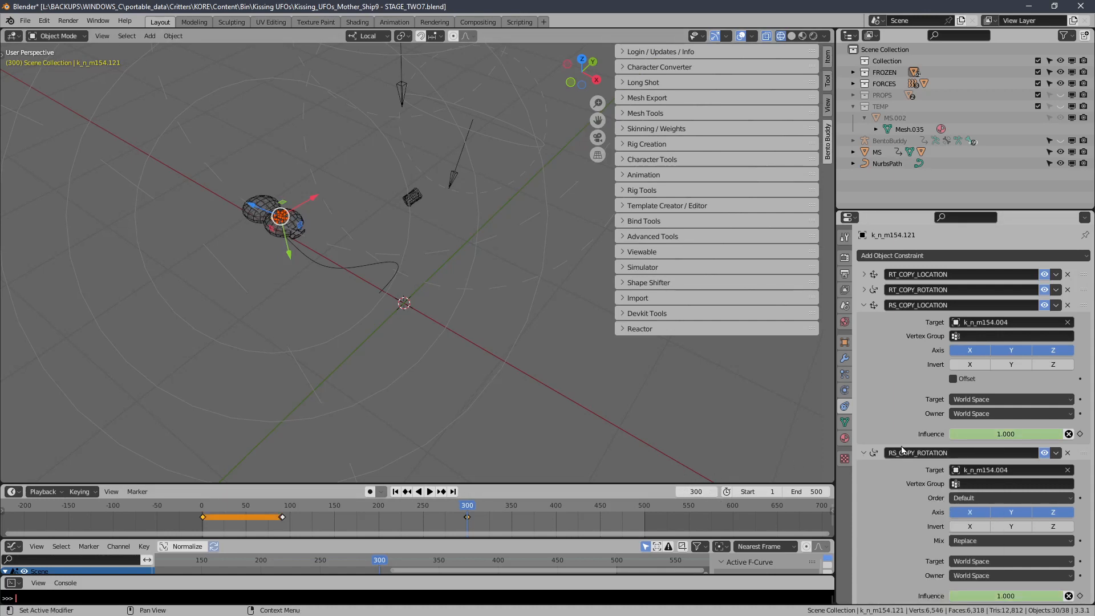
left_click_drag(988, 439, 949, 439)
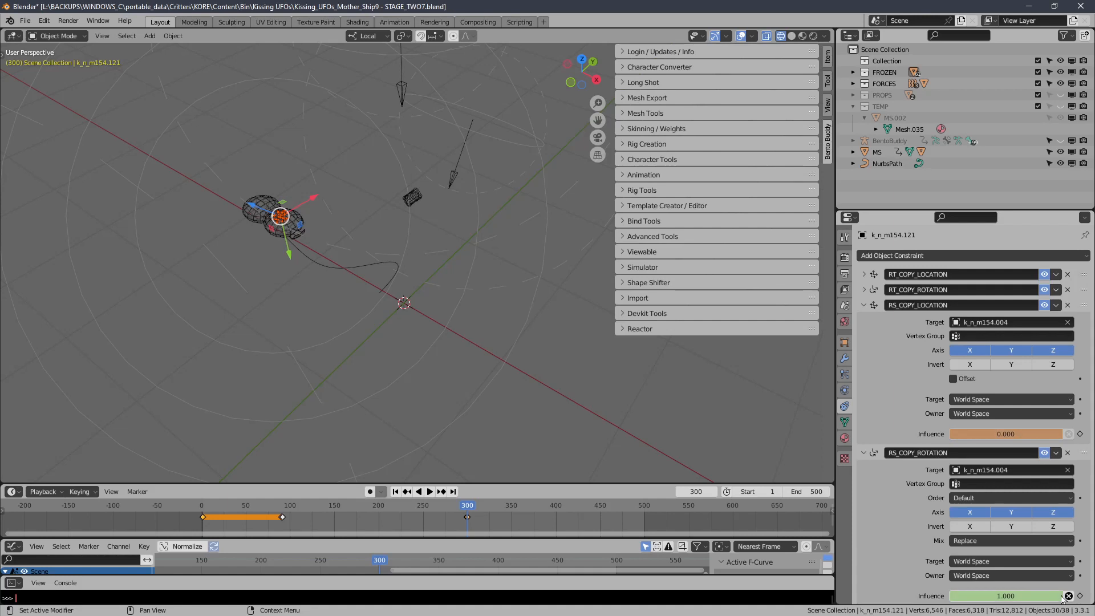
left_click_drag(1062, 596, 950, 598)
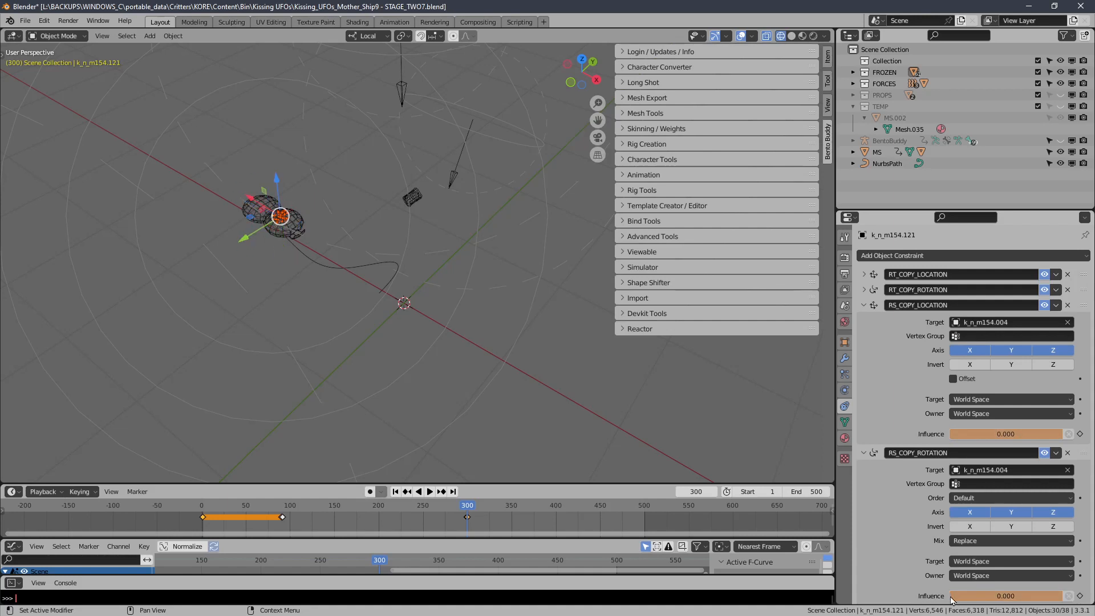
right_click(983, 434)
left_click(982, 432)
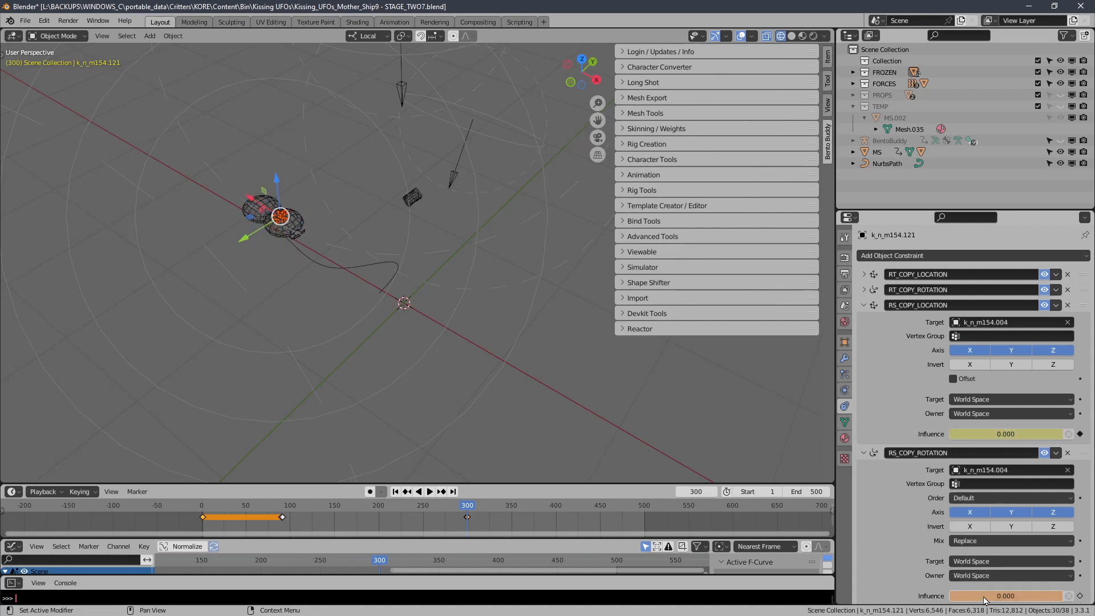
right_click(984, 599)
left_click(938, 460)
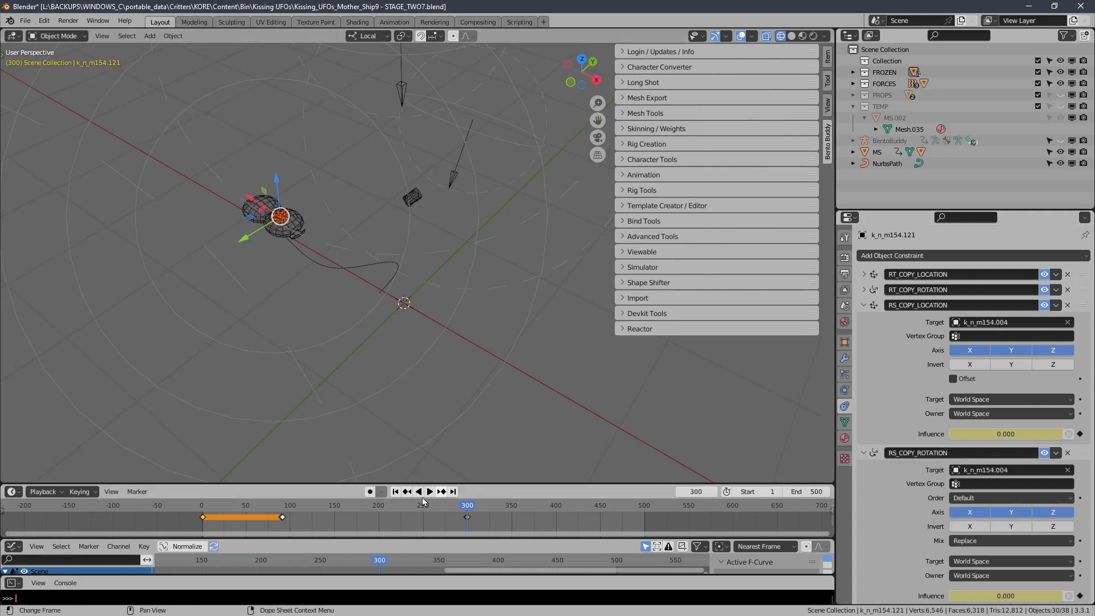
Play the animation from frame 1 to check how the meshes move past frame 300 with the keyframed constraints.
left_click(396, 492)
left_click(430, 493)
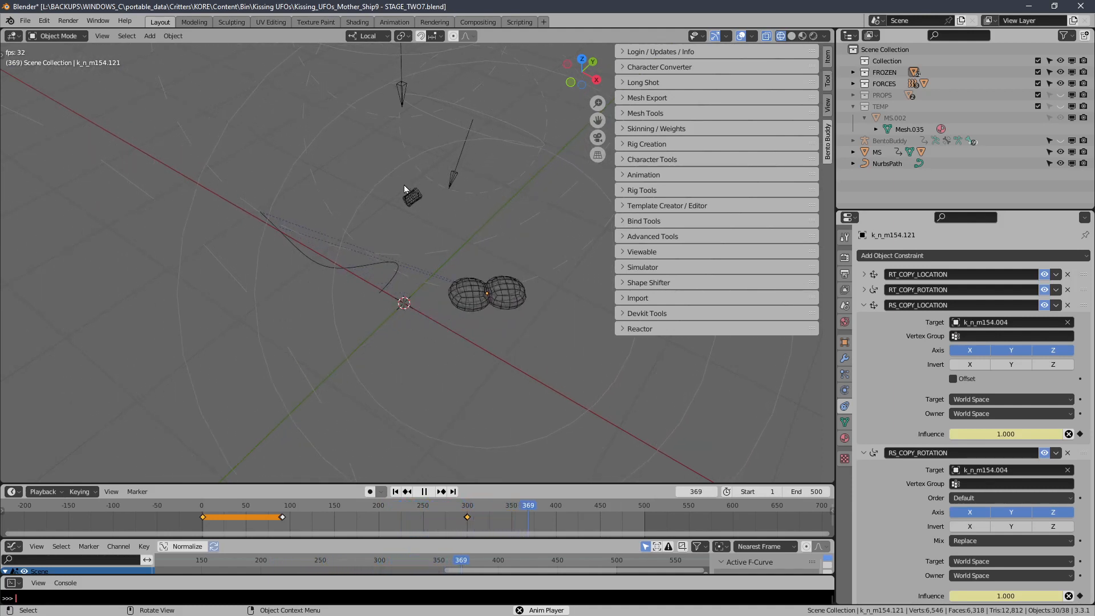
middle_click_drag(413, 149, 438, 257, "ctrl")
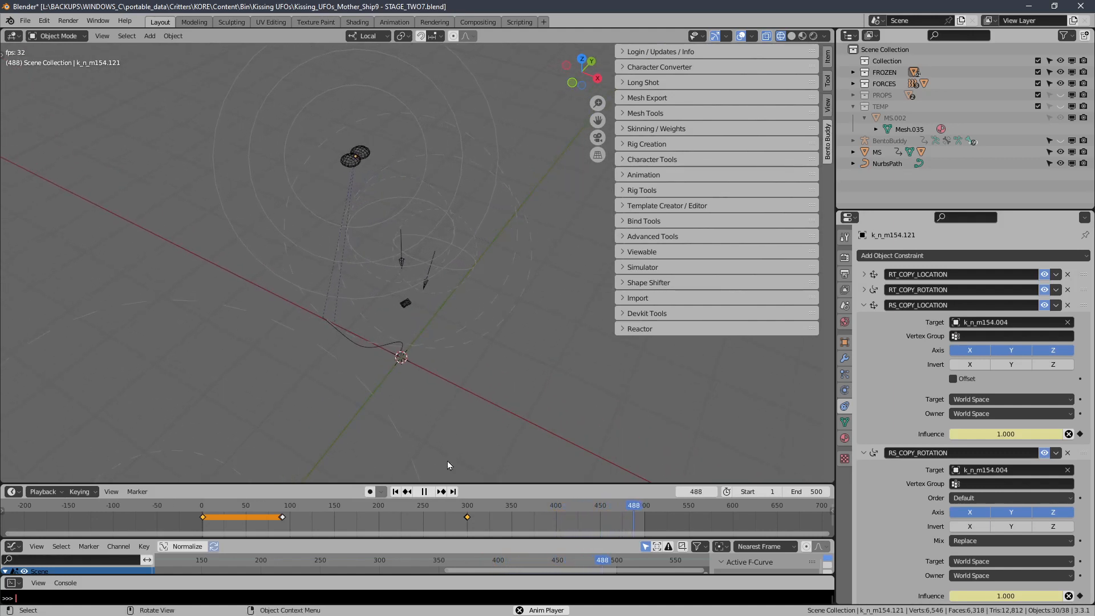
Stop playback, return to frame 1 and save the file.
left_click(423, 492)
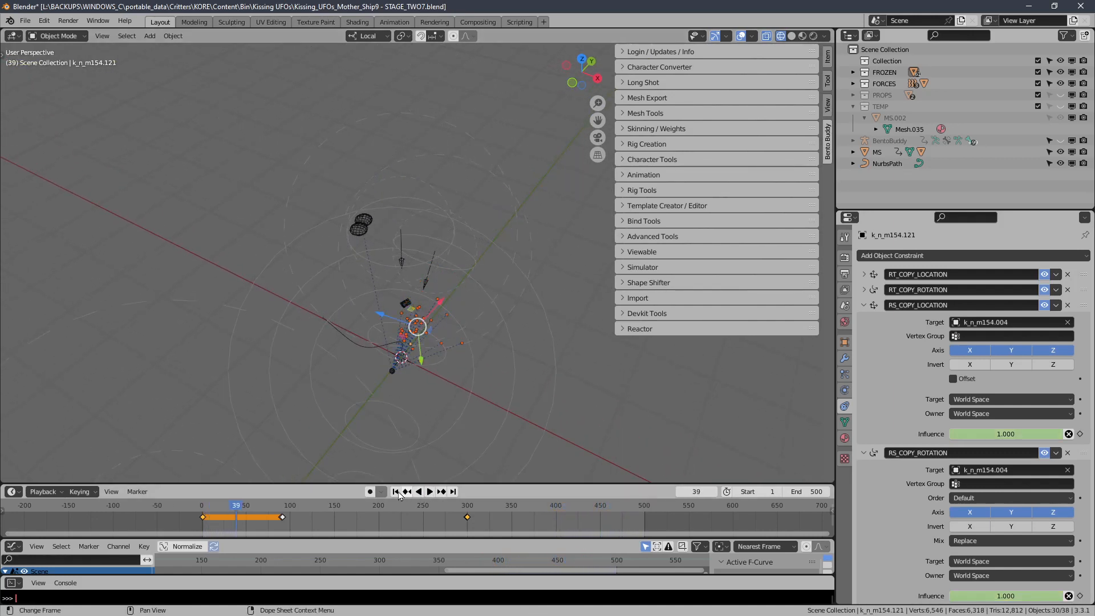
left_click(395, 491)
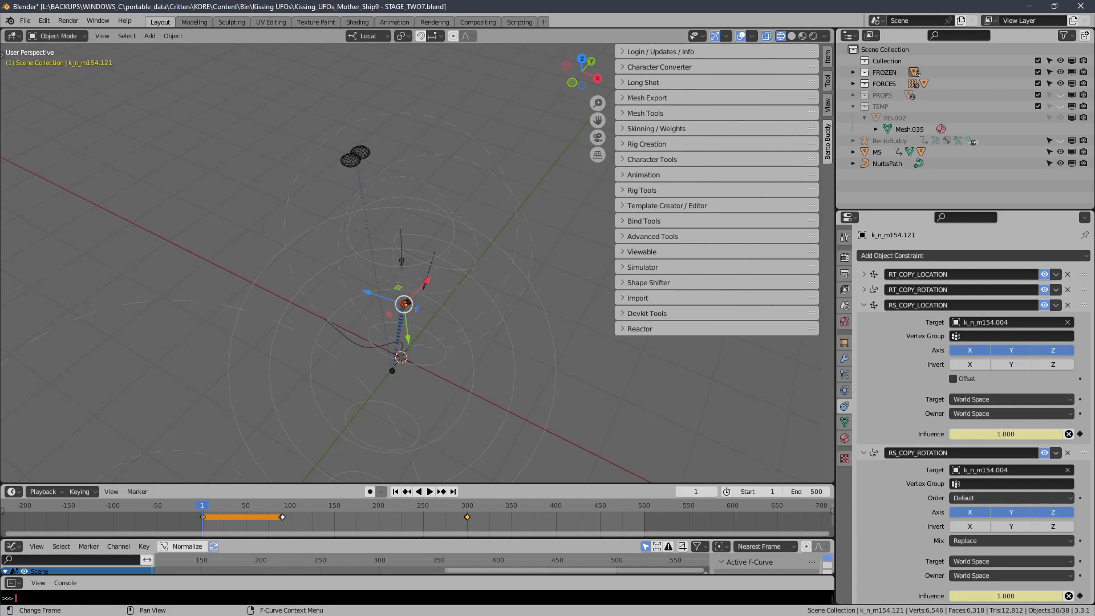
key("ctrl+s")
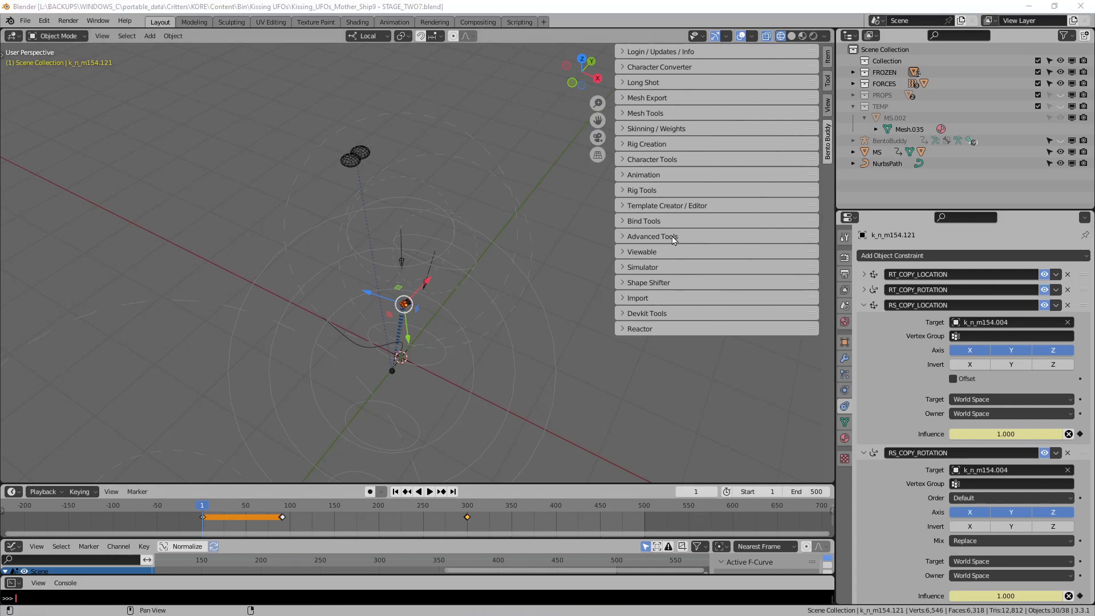
Expand Bento Buddy's Simulator tools and hide the FORCES collection in the scene.
left_click(666, 268)
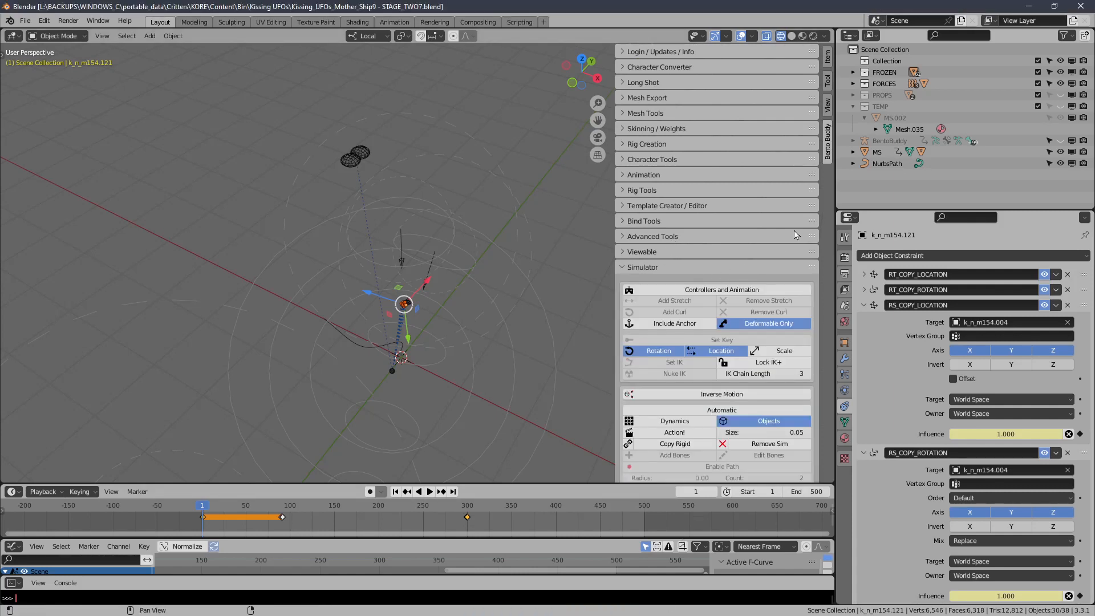
left_click_drag(822, 211, 820, 320)
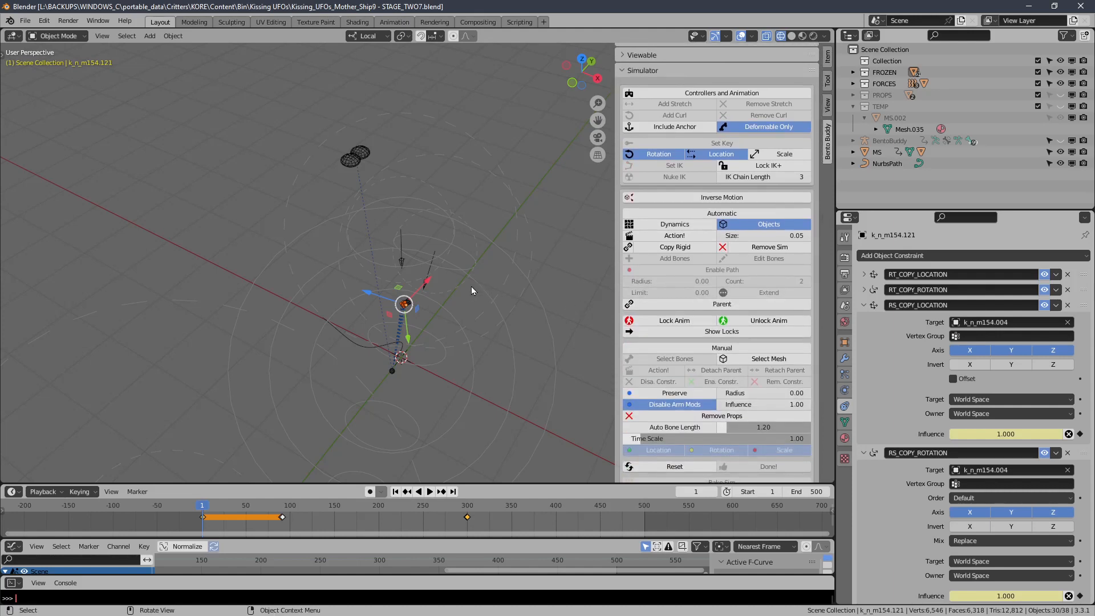
middle_click_drag(471, 286, 447, 251)
scroll(429, 279, "up", 3)
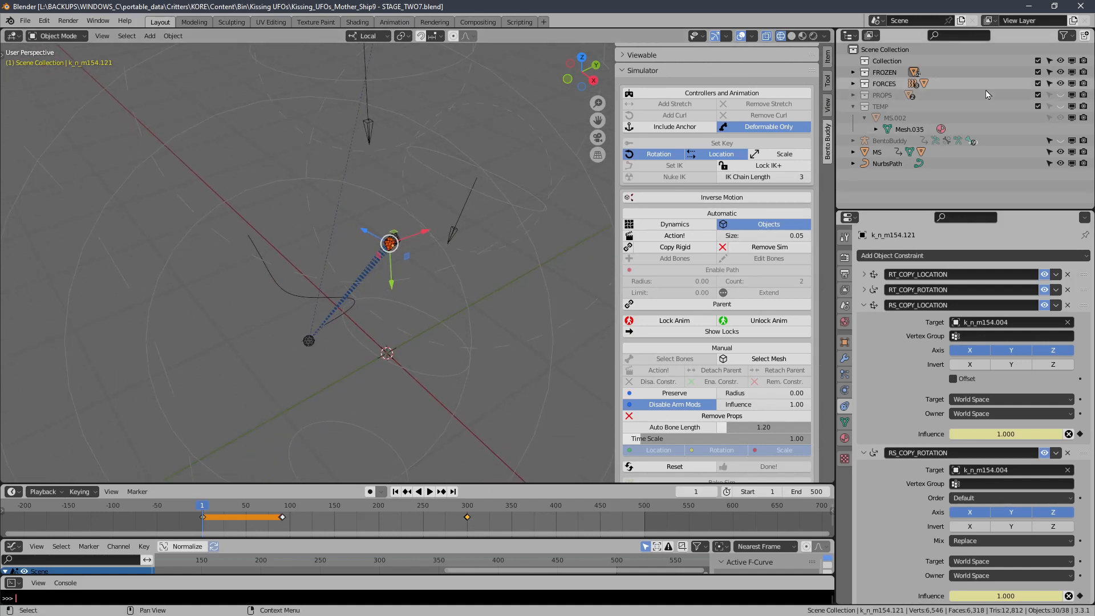
left_click(1061, 84)
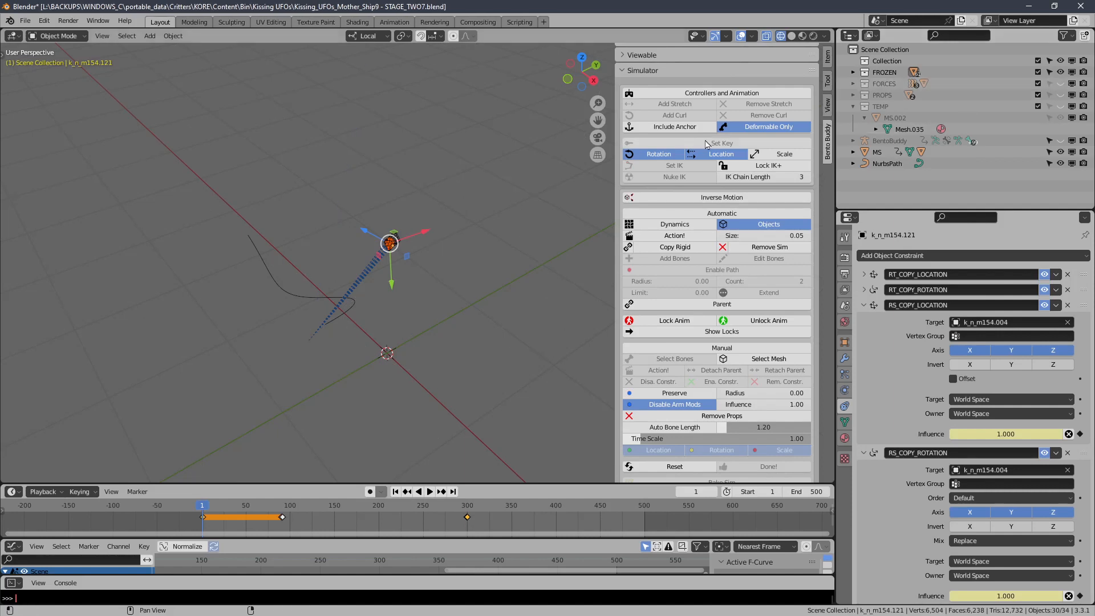
Select the MS mother ship, the k_n_u_bag.002 mesh and all the small meshes inside the bag.
middle_click_drag(450, 175, 465, 247, "shift")
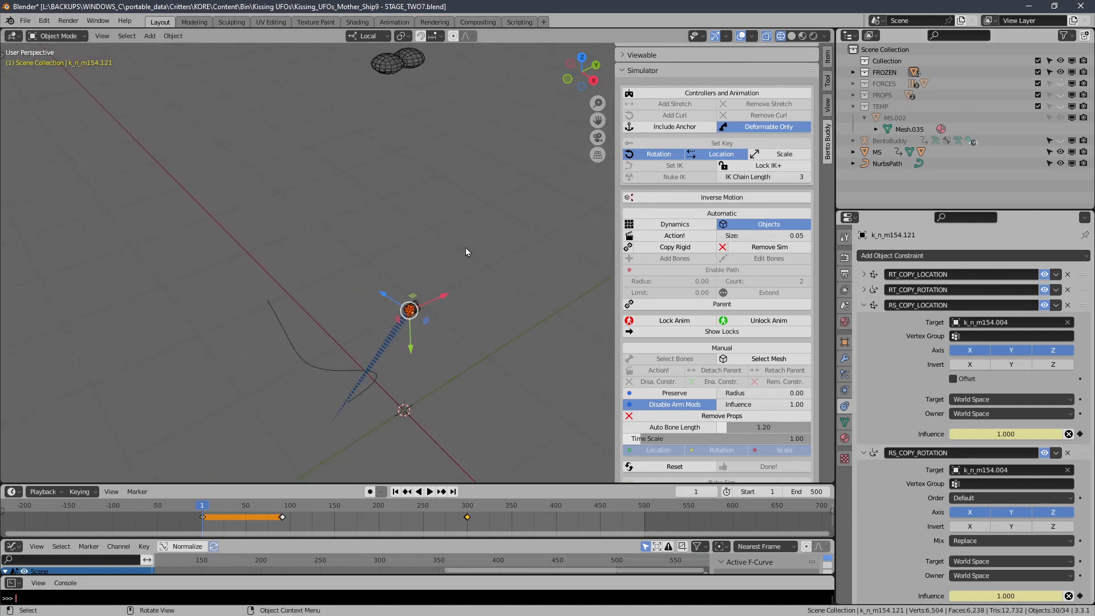
middle_click_drag(422, 190, 433, 223, "shift")
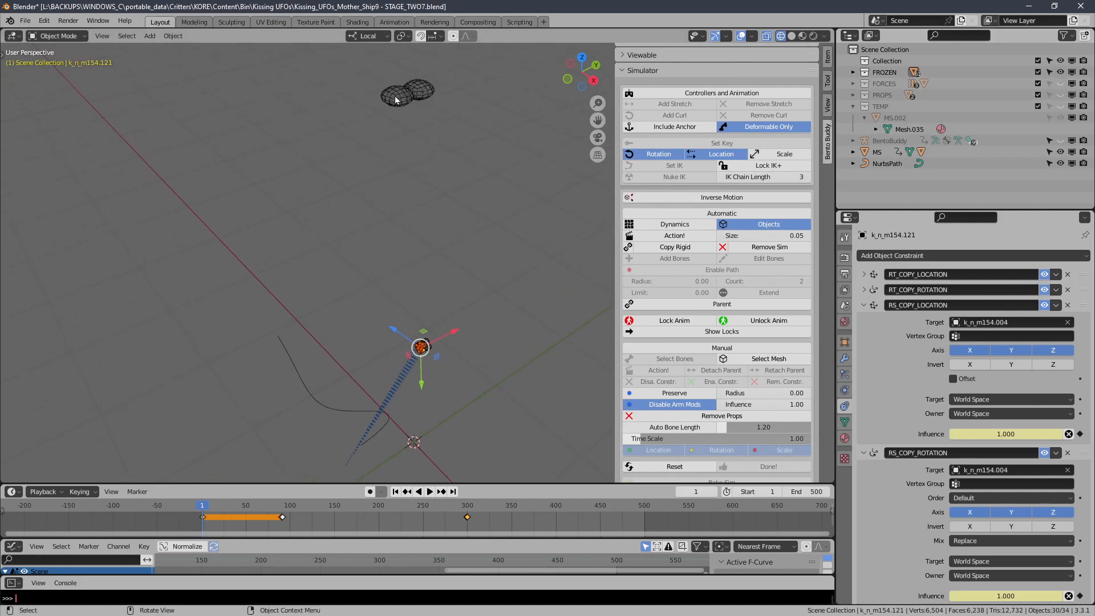
left_click(396, 100)
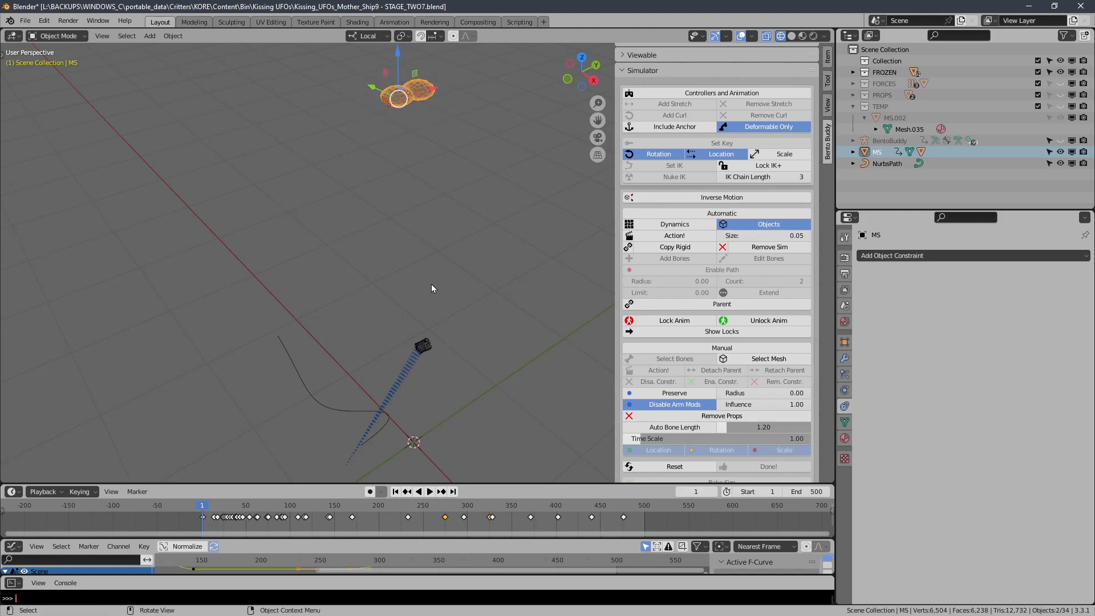
middle_click_drag(431, 284, 362, 179, "shift")
scroll(396, 188, "up", 4)
left_click(414, 144)
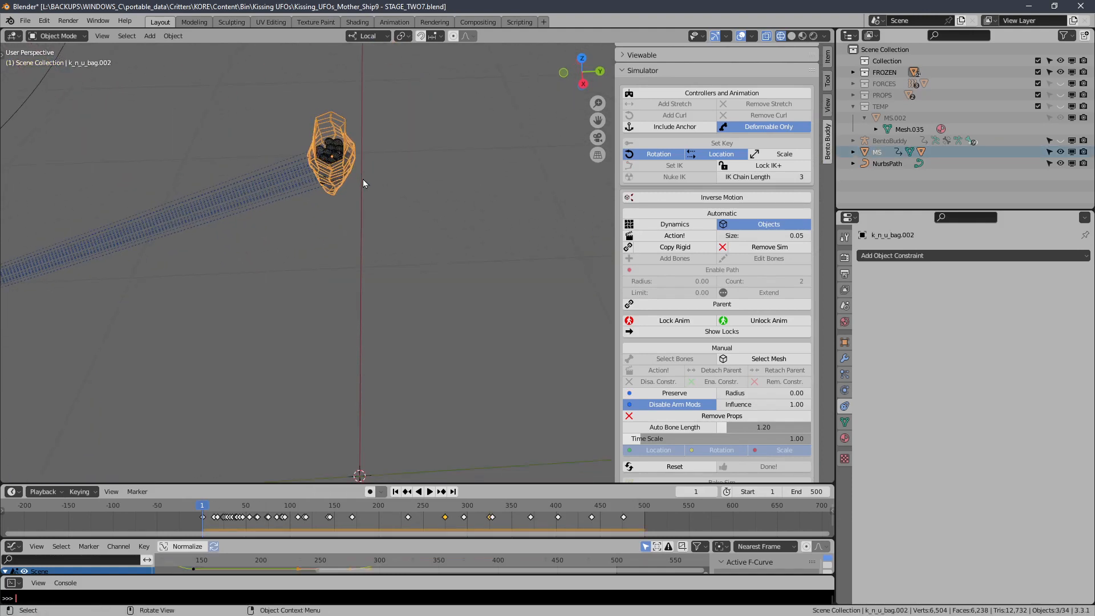
left_click_drag(394, 83, 283, 228)
key("KP_Decimal")
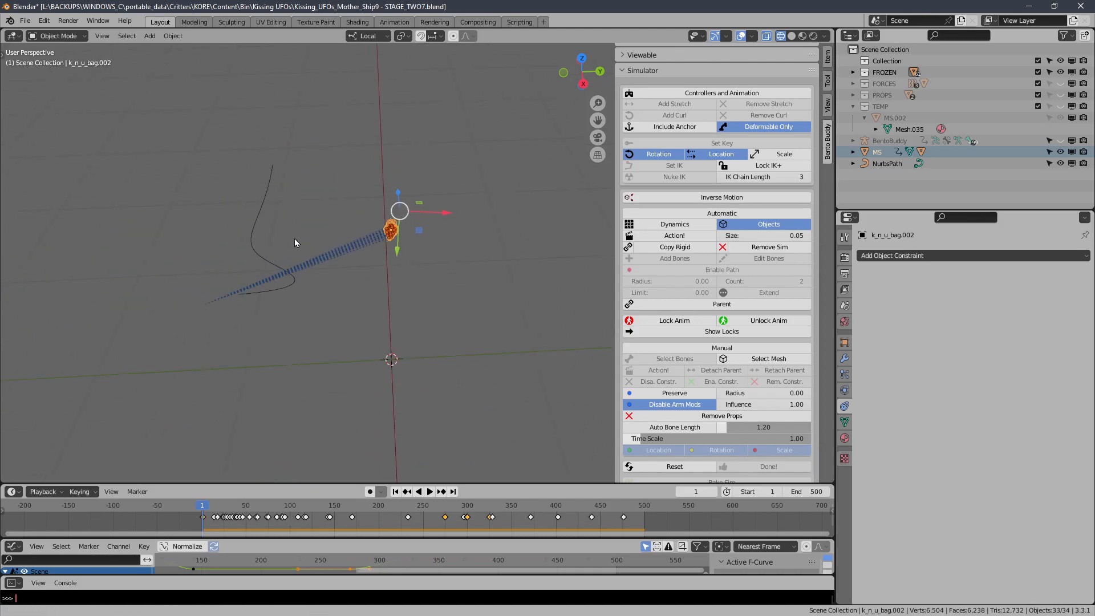
Play the animation to check the motion of the selected meshes, stop it and return to frame 1.
middle_click_drag(294, 239, 410, 250)
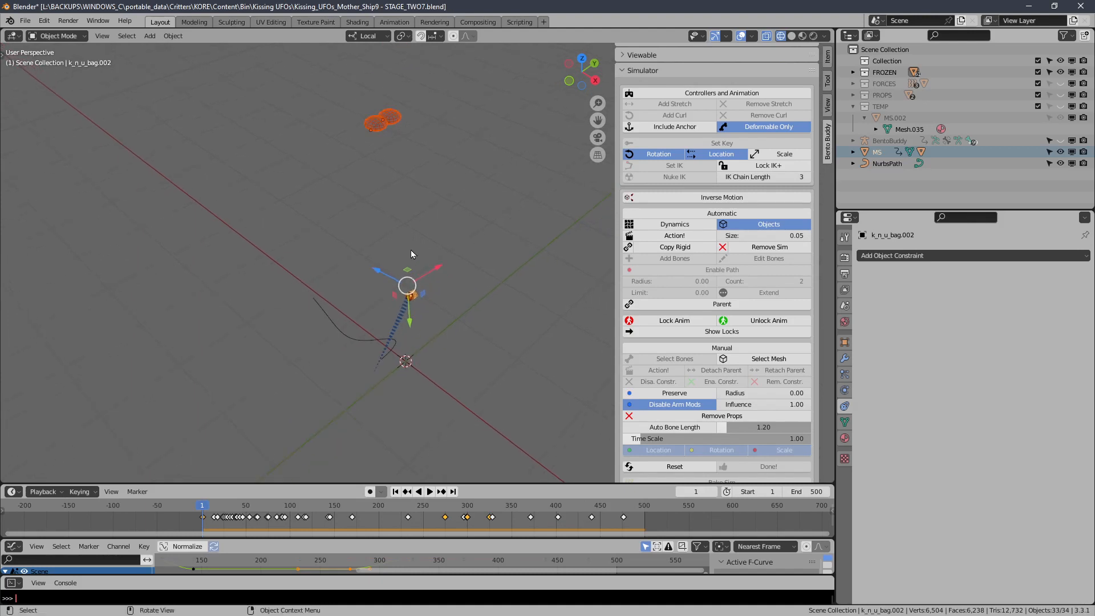
left_click(431, 491)
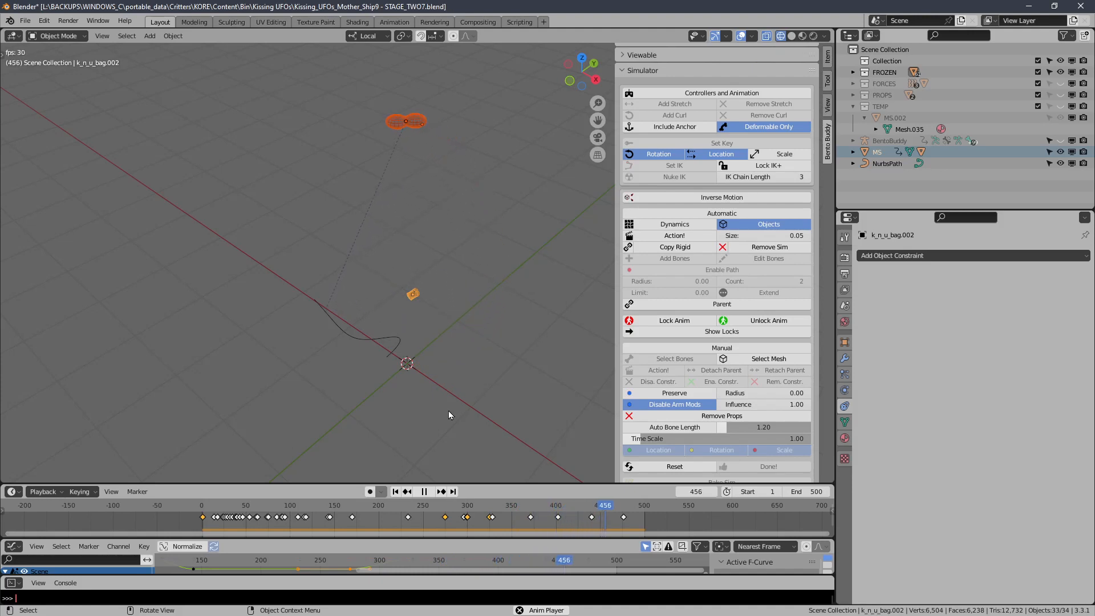
left_click(424, 493)
left_click(395, 492)
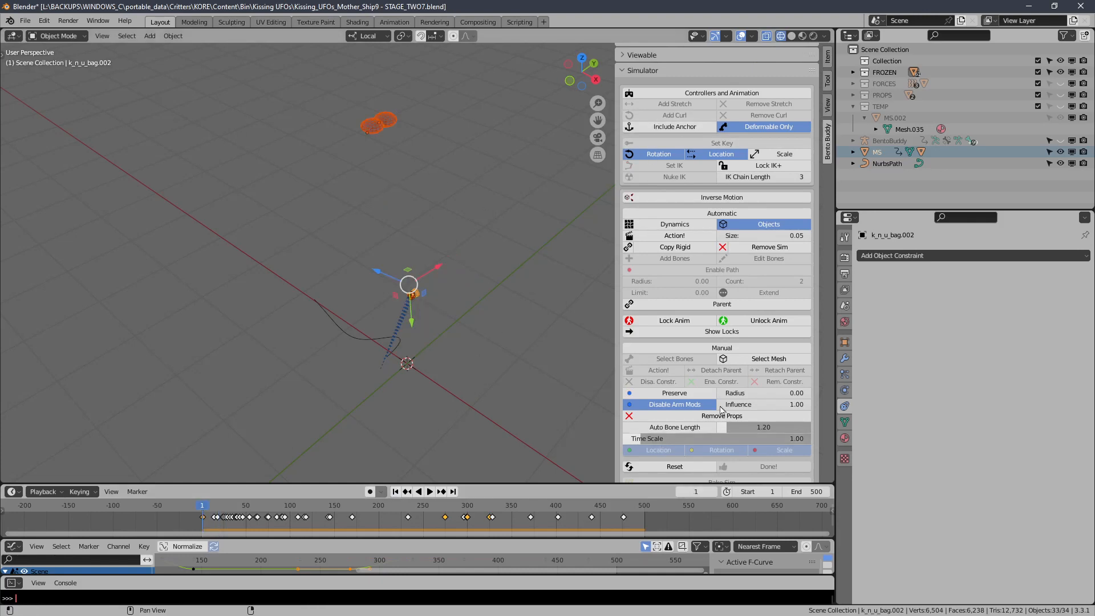
Generate an Actor rig from the selected objects with the Simulator's automatic Action! in Objects mode.
scroll(821, 411, "down", 6)
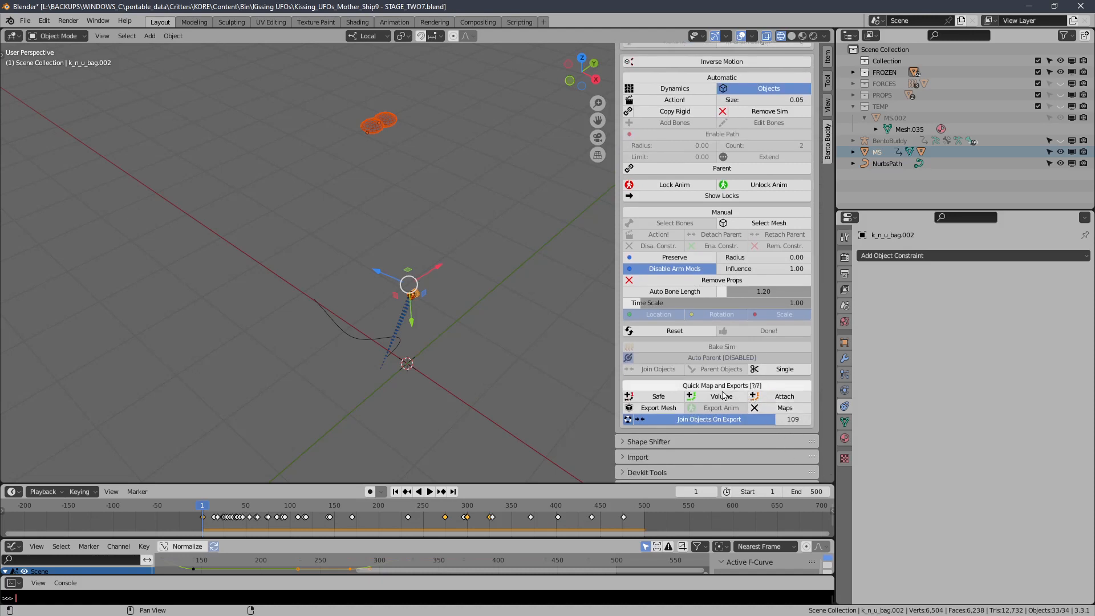
left_click(670, 399)
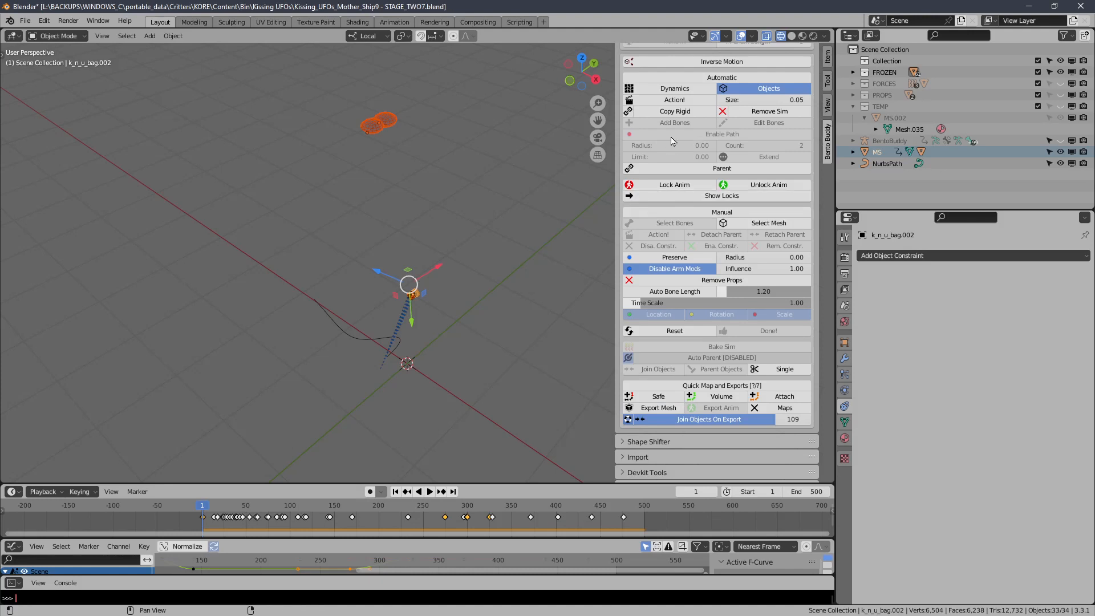
left_click(668, 101)
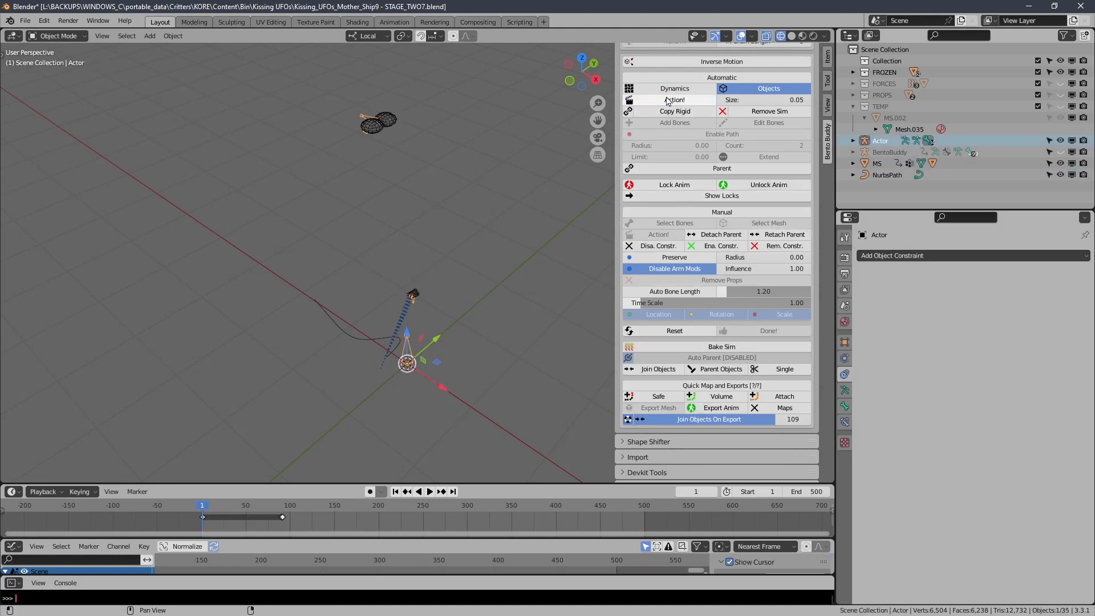
Apply the Safe quick map to the Actor rig and bake its simulation.
left_click(657, 398)
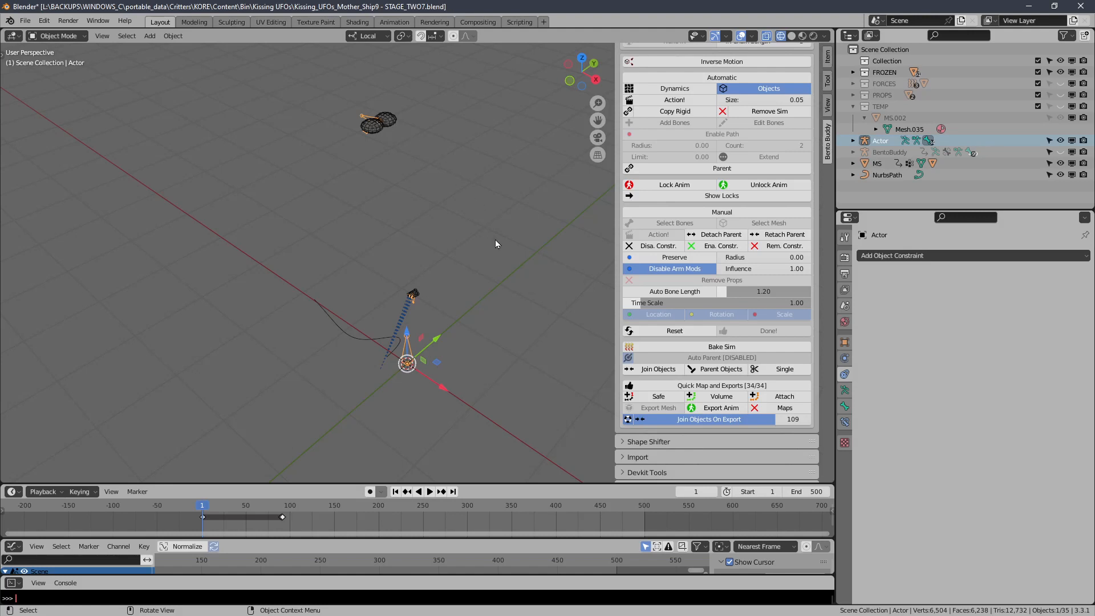
left_click(670, 351)
Play the Actor rig's baked animation to check it, stop it and return to frame 1.
left_click(429, 493)
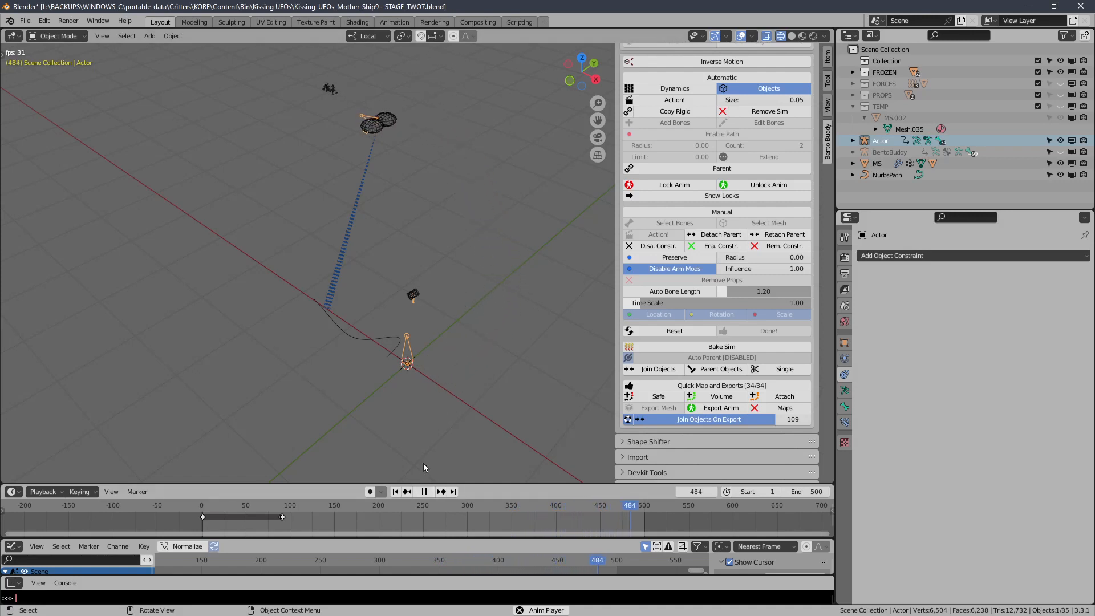
left_click(423, 492)
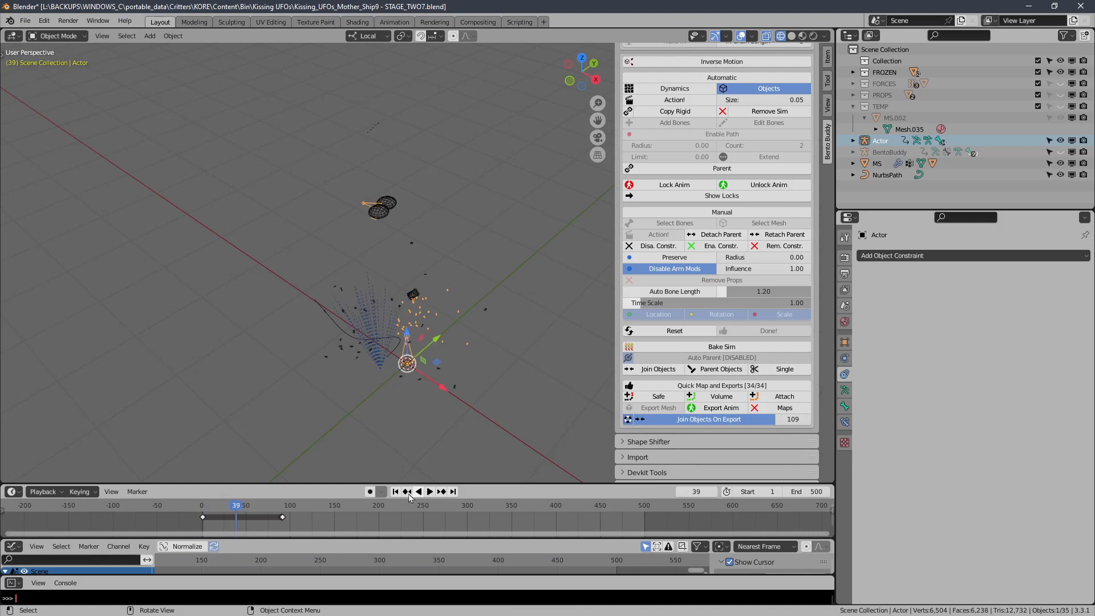
left_click(395, 492)
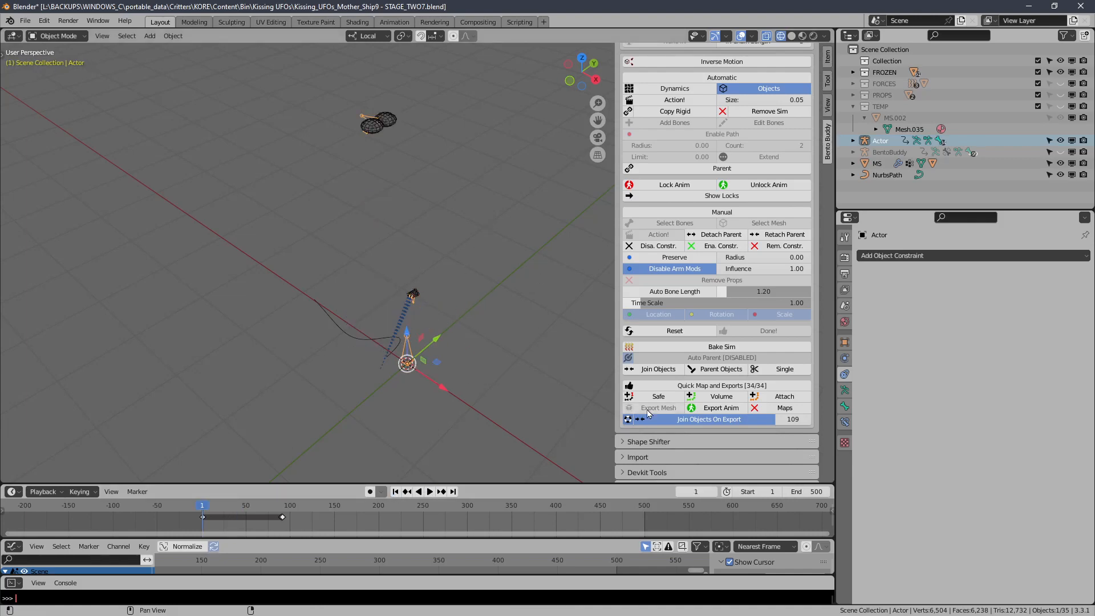
Export the Actor's animation to the test_material folder, overwriting animation.anim.
left_click(718, 411)
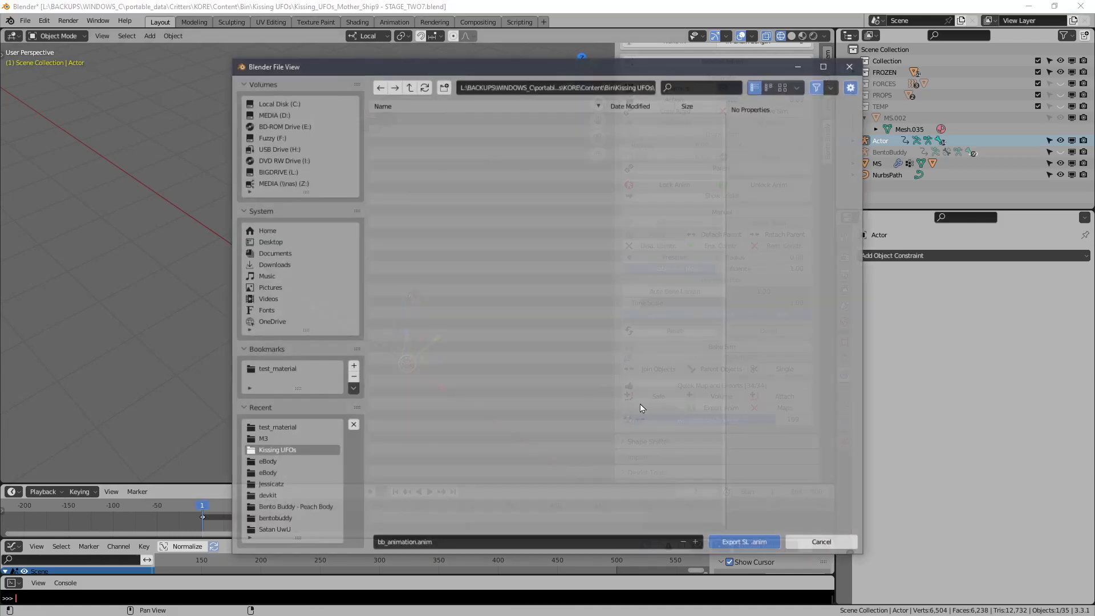
left_click(303, 371)
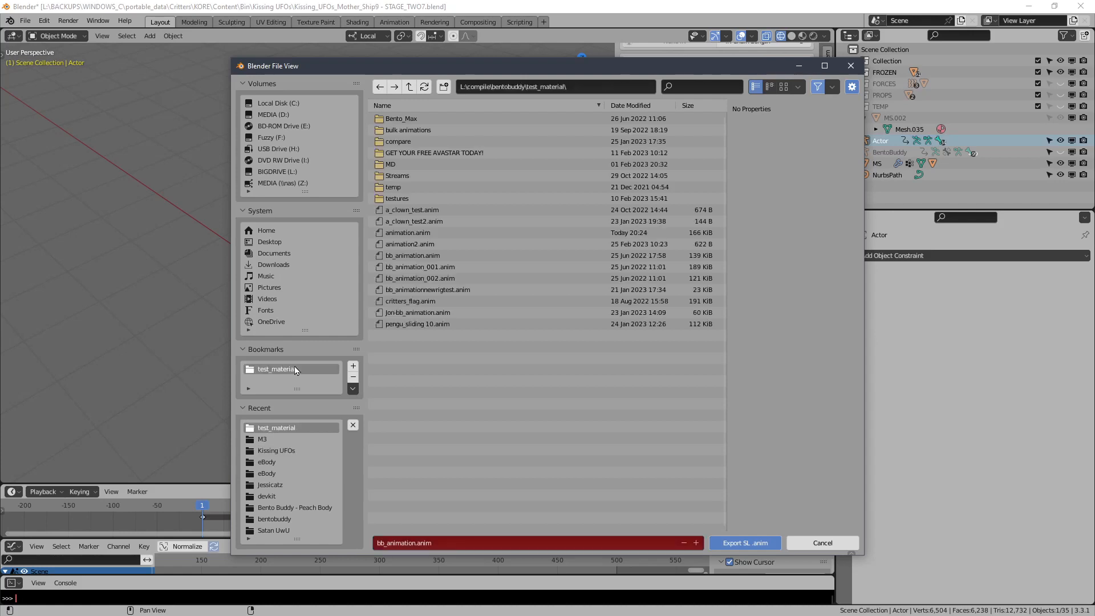
double_click(435, 231)
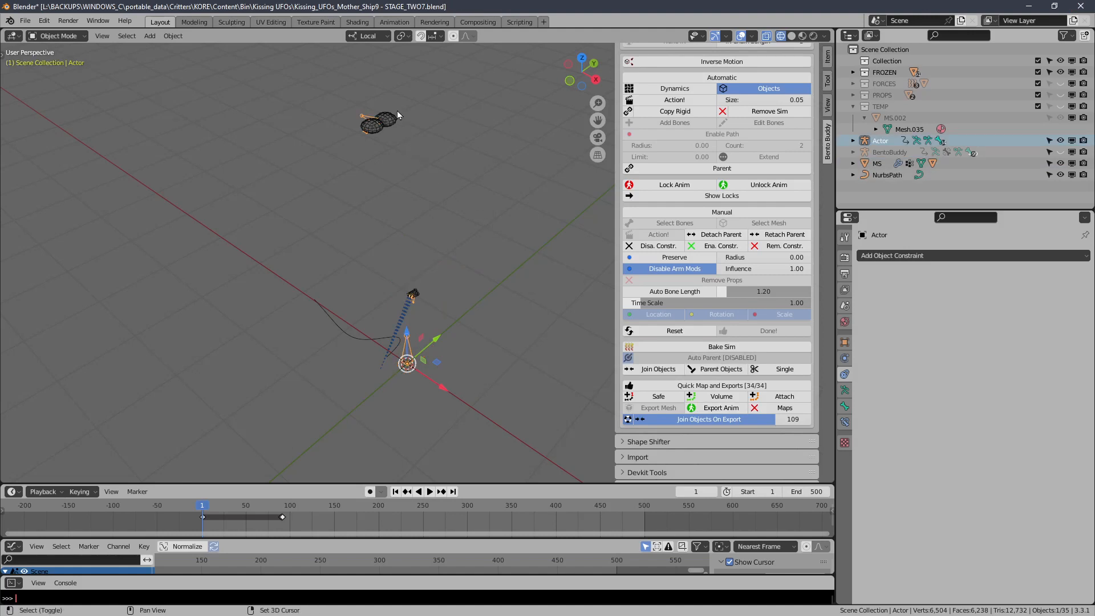
Add the mother ship, bag and small meshes to the Actor selection and export the rigged mesh over a_test.dae in test_material.
left_click(379, 121, "shift")
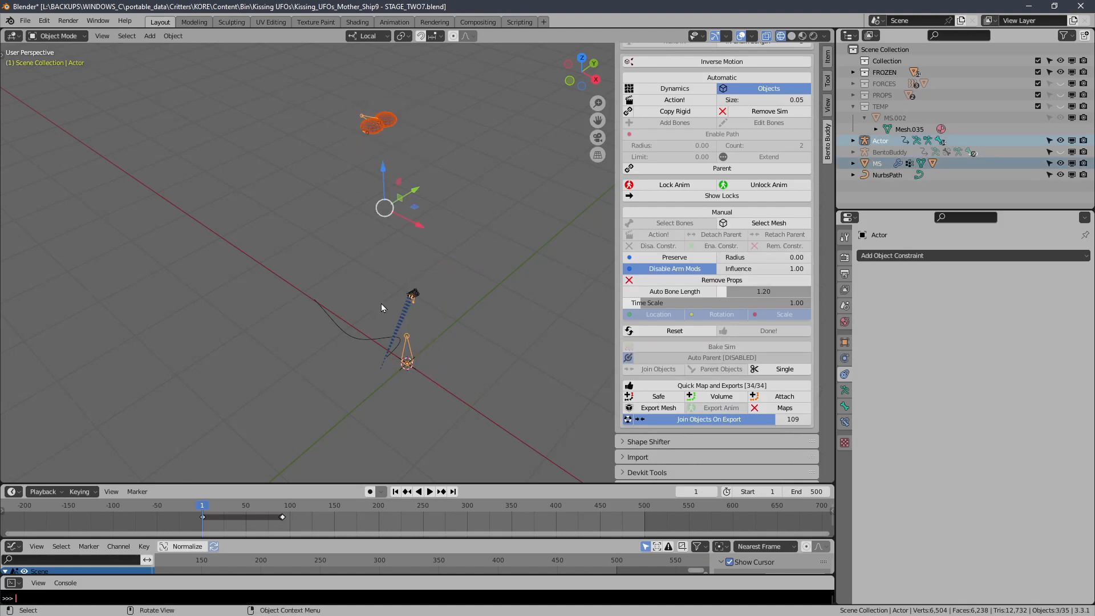
scroll(381, 303, "up", 4)
key("b")
left_click_drag(346, 312, 442, 375)
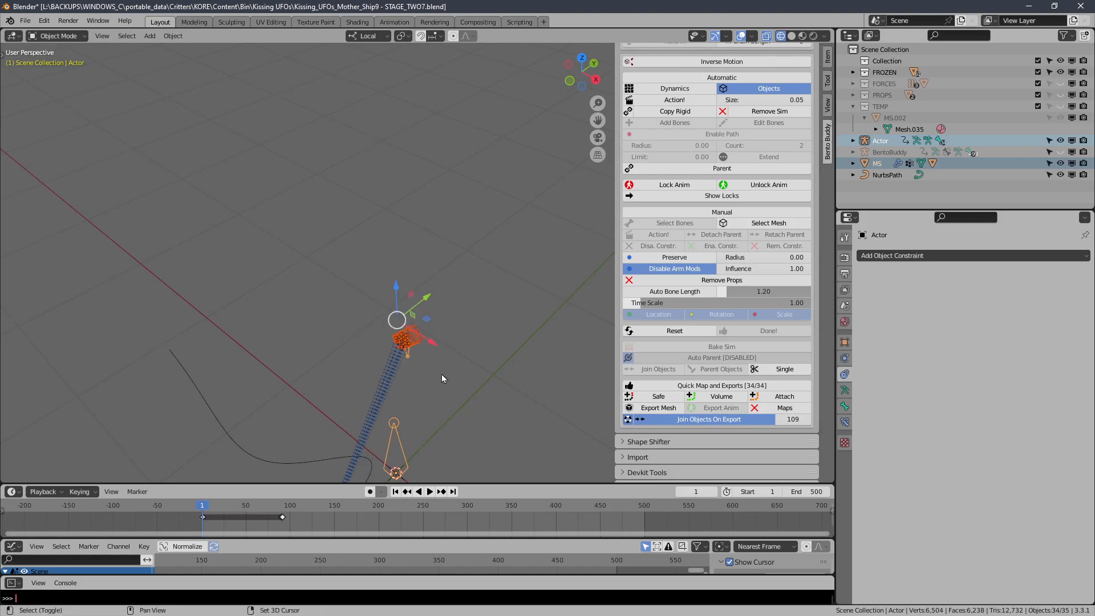
scroll(444, 342, "down", 3)
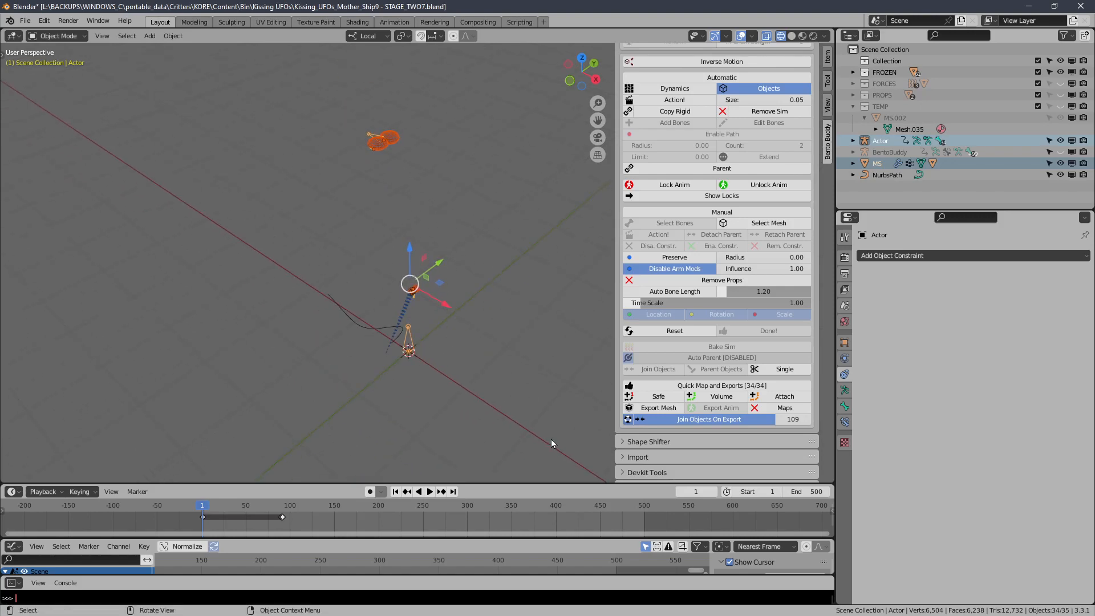
left_click(656, 410)
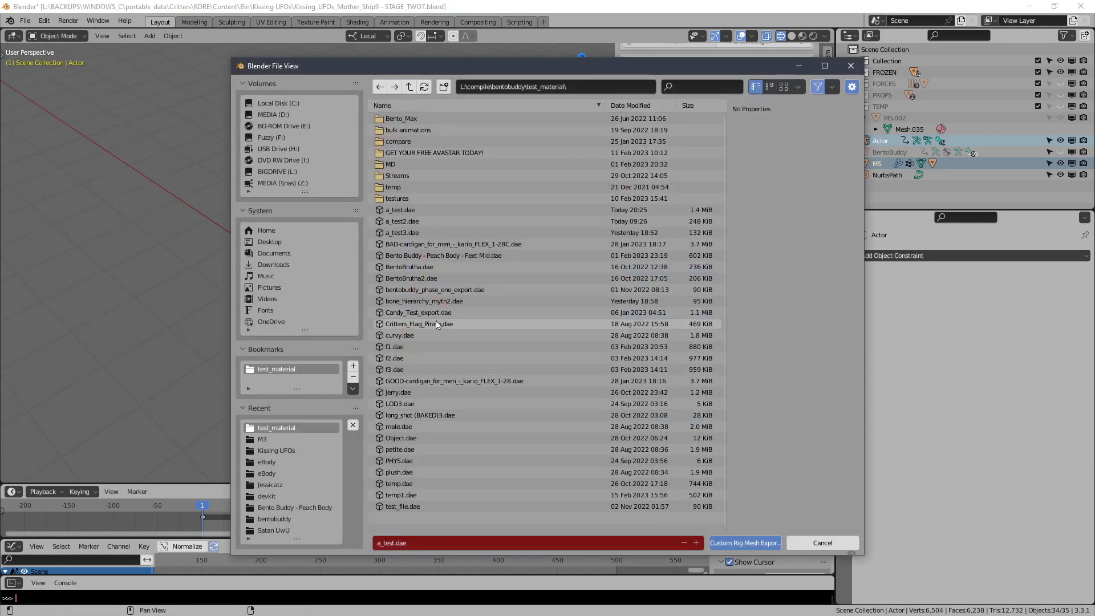
left_click(490, 209)
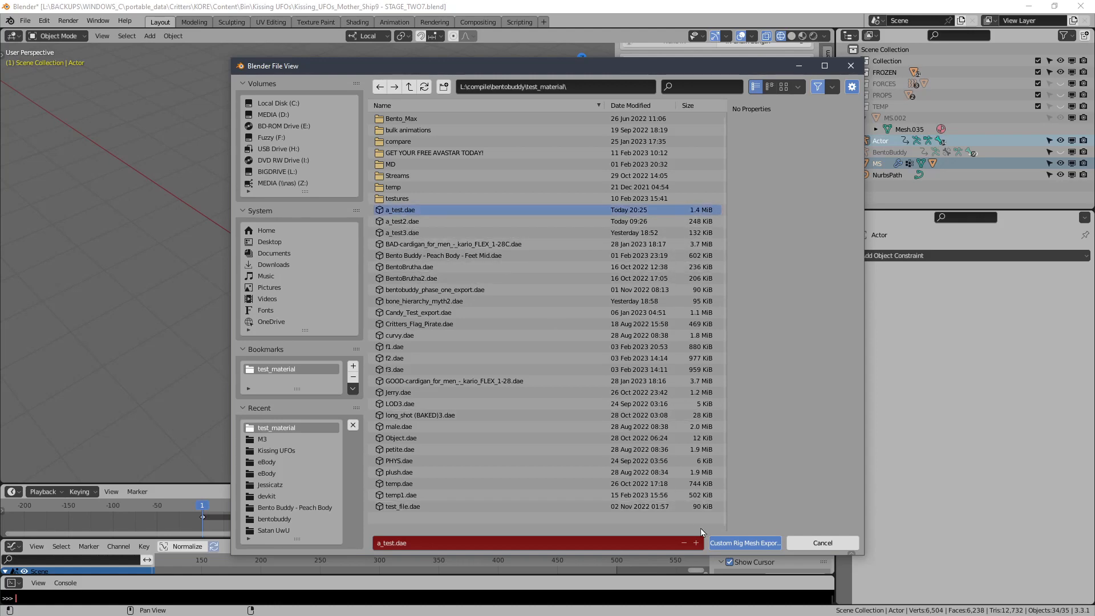
left_click(720, 544)
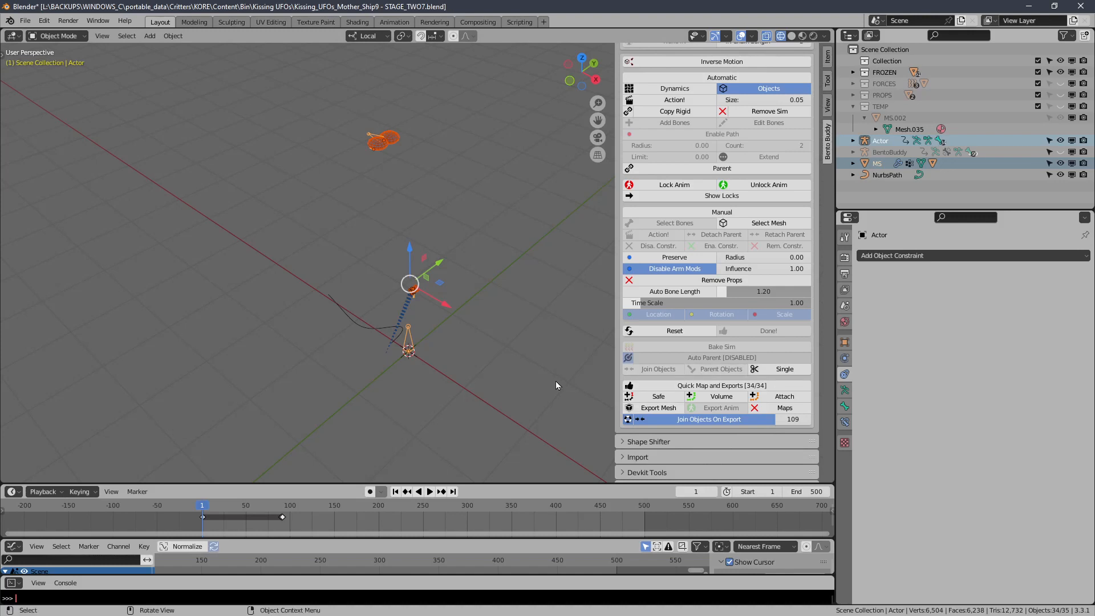
middle_click_drag(545, 378, 531, 329)
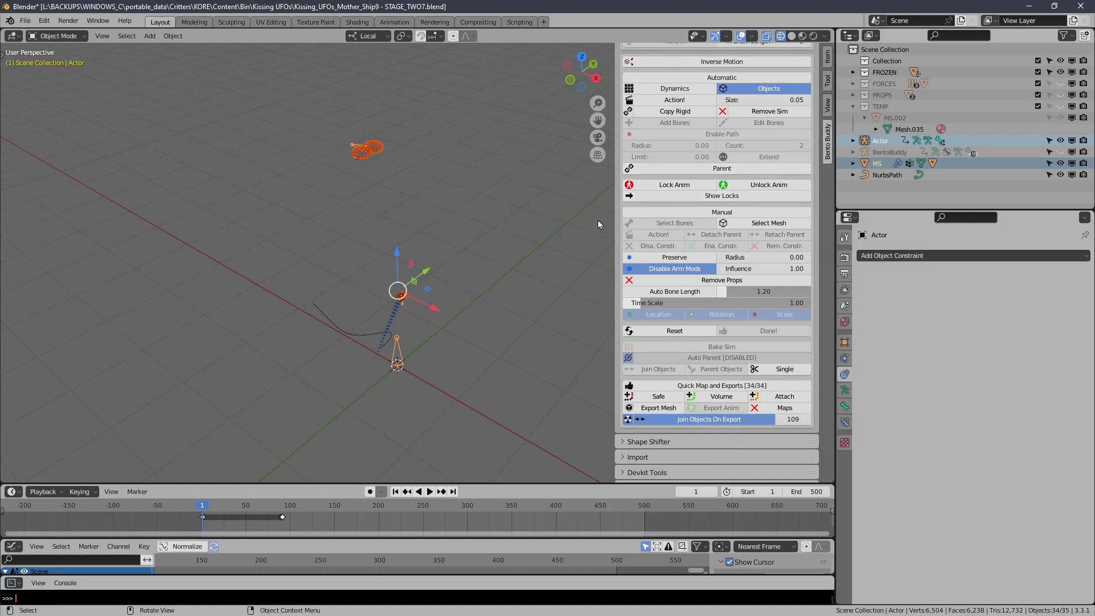
middle_click_drag(515, 254, 492, 282)
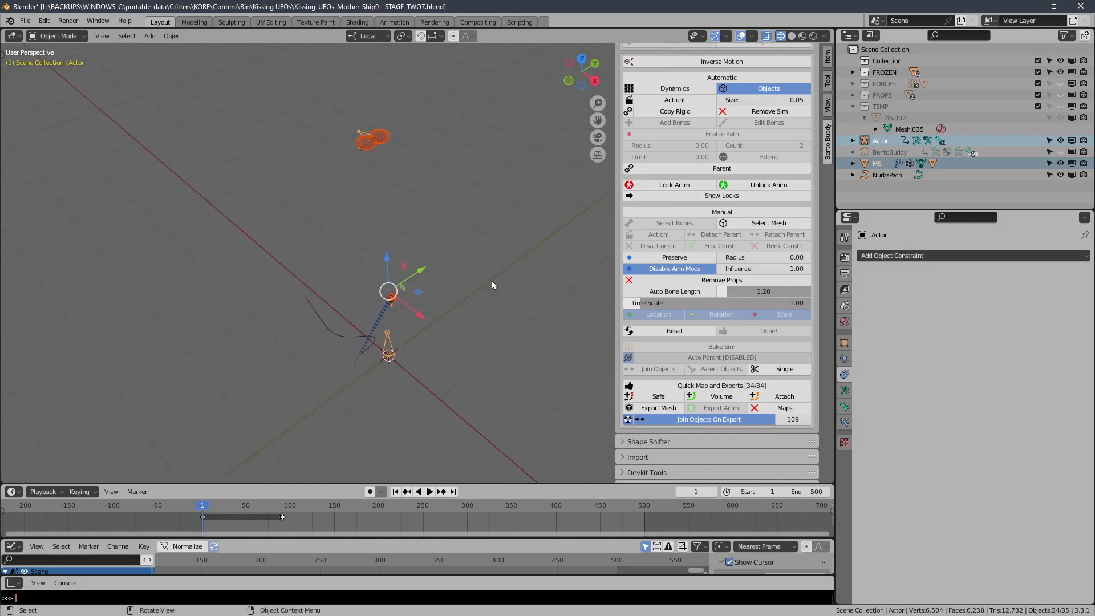
middle_click_drag(354, 403, 422, 326)
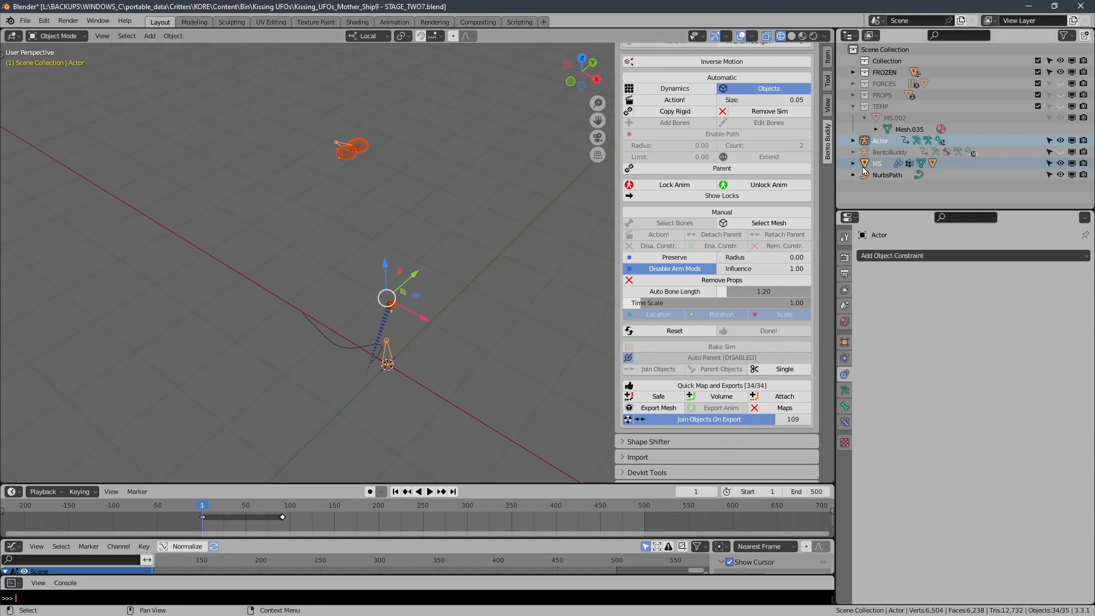
scroll(436, 282, "up", 1)
mouse_move(525, 303)
middle_mouse_down()
mouse_move(523, 288)
mouse_move(484, 306)
mouse_move(479, 298)
mouse_move(525, 298)
mouse_move(515, 303)
middle_mouse_up()
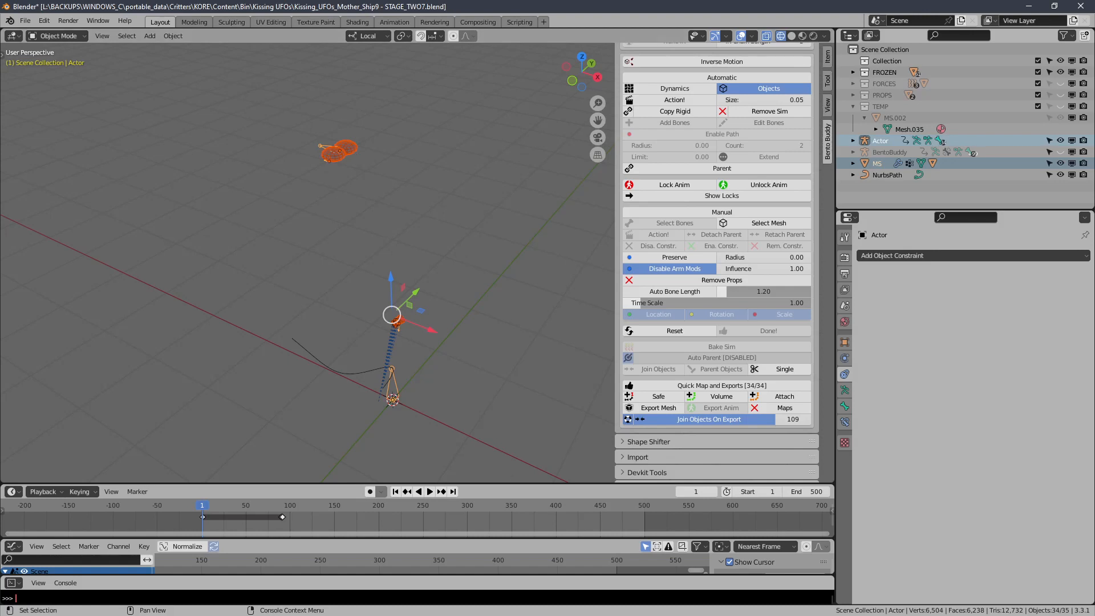
Switch to Firestorm, open the translucent cube on the sand for editing and review its Features and Texture settings.
key("alt+Tab")
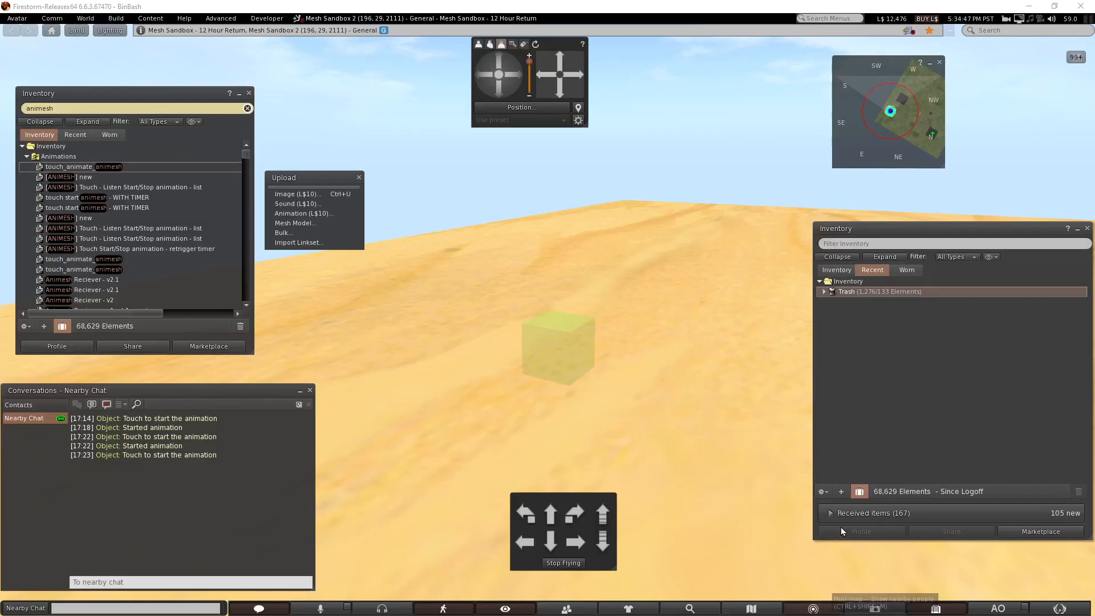
right_click(562, 358)
left_click(561, 411)
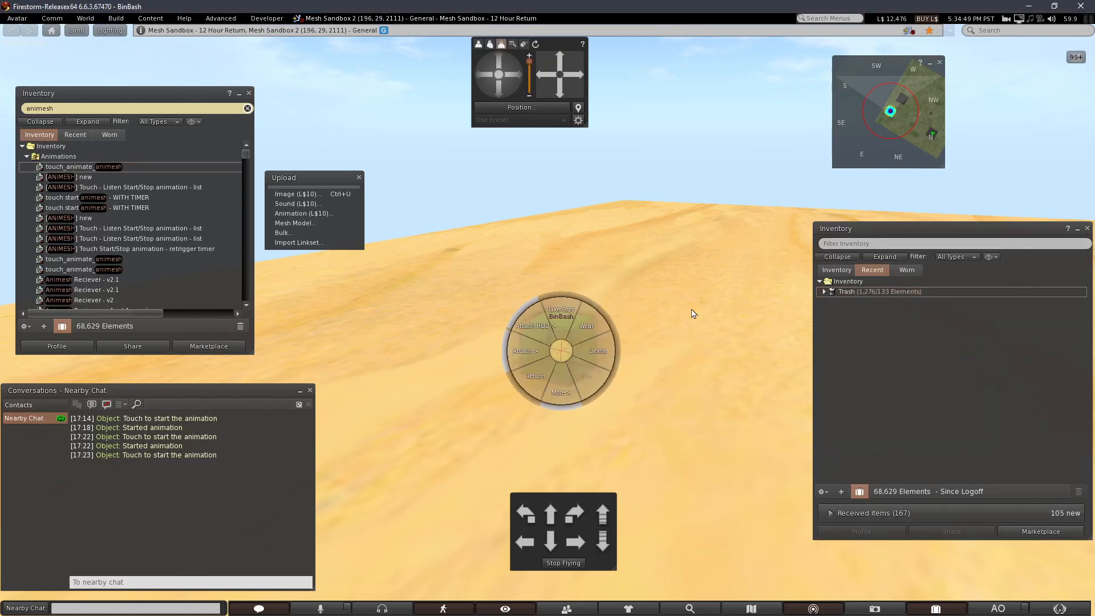
right_click(661, 390)
right_click(575, 345)
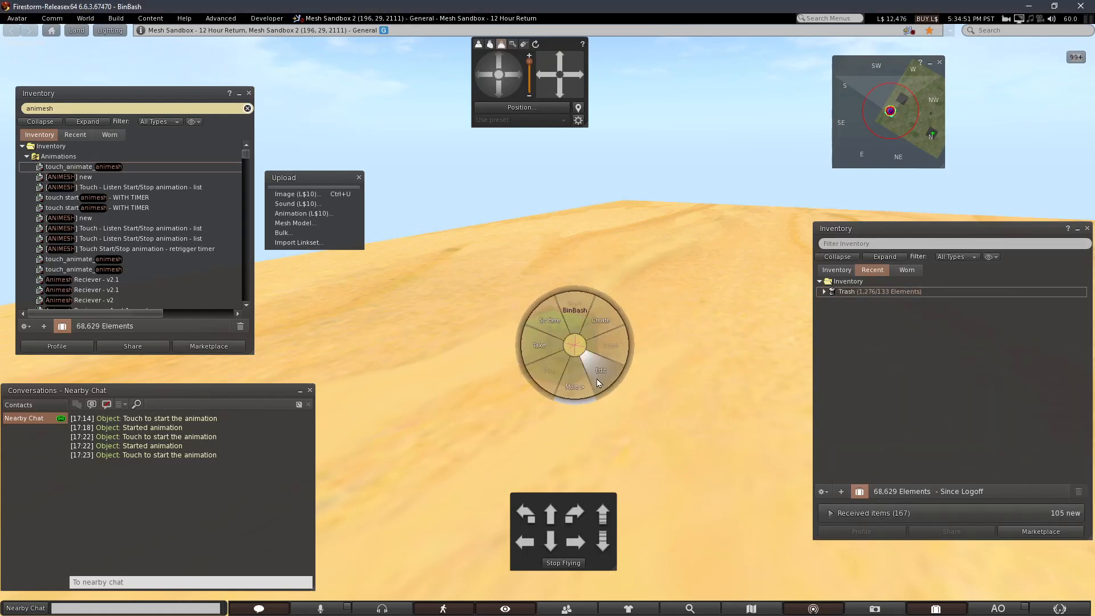
left_click(597, 369)
left_click(735, 242)
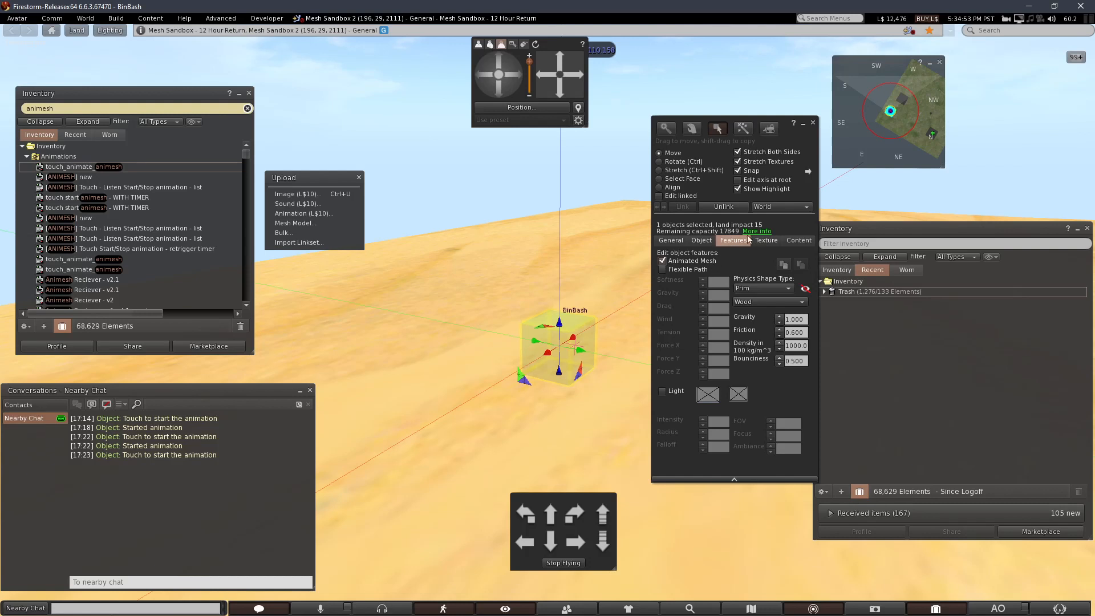
left_click(766, 240)
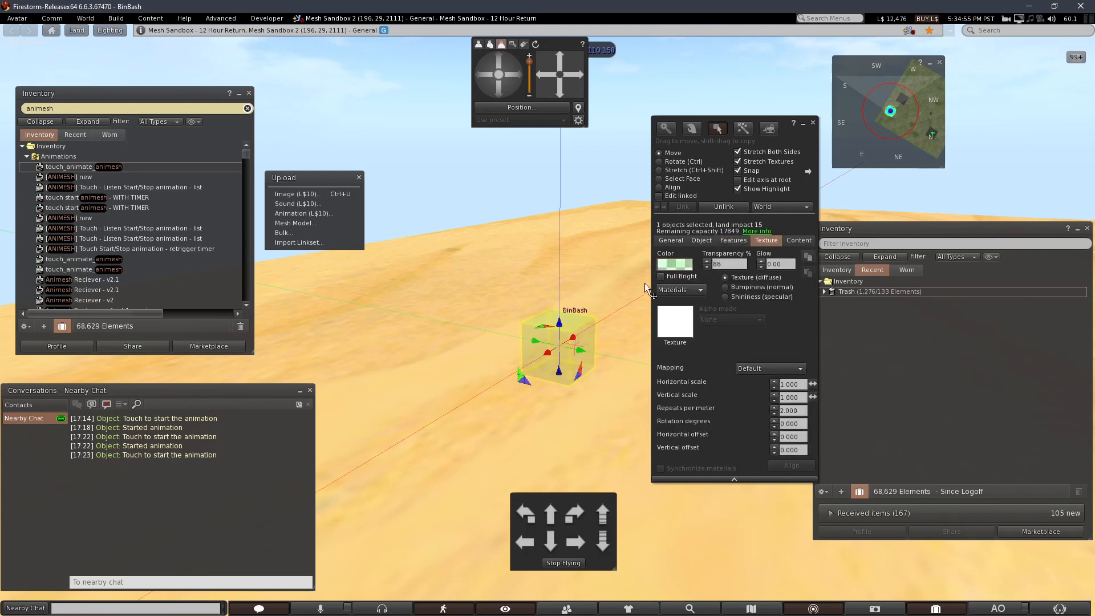
left_click(814, 349)
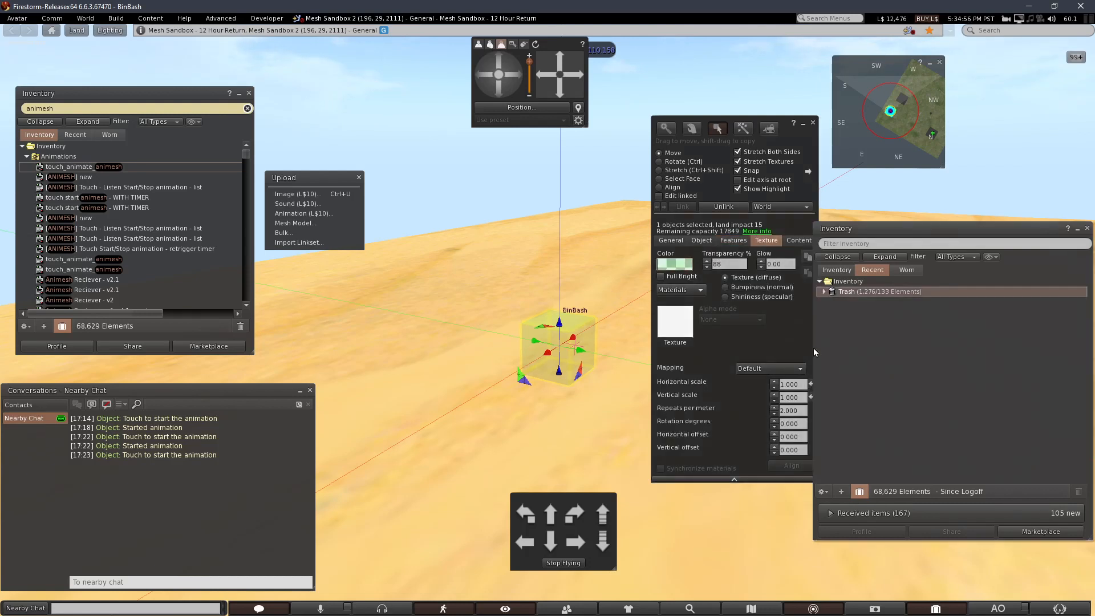
Upload the exported animation.anim from the test_material folder as a new inventory animation.
left_click(302, 213)
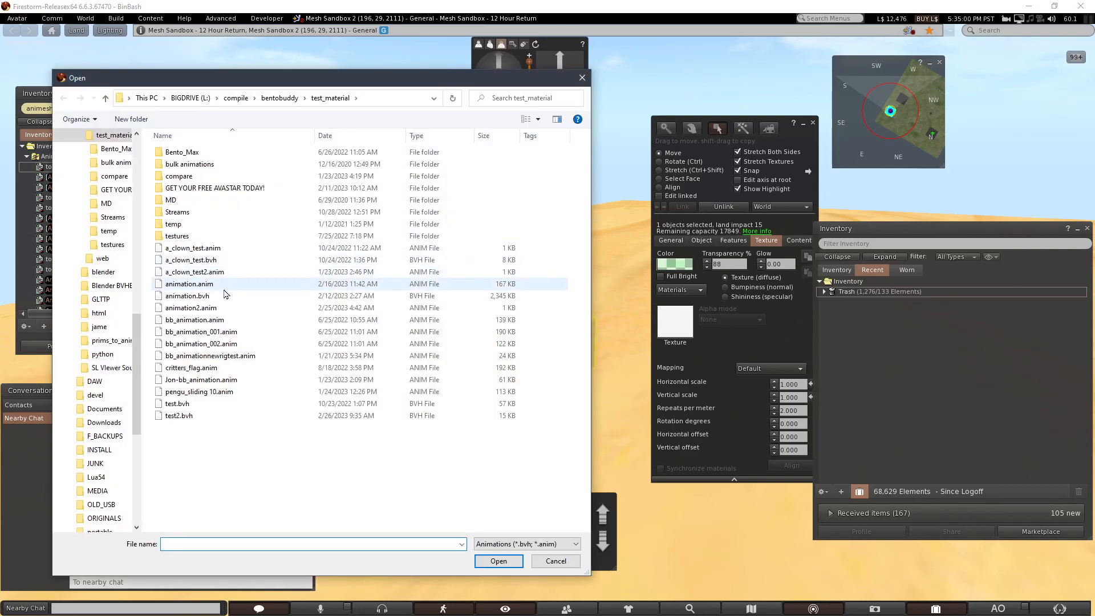
double_click(246, 283)
left_click(500, 340)
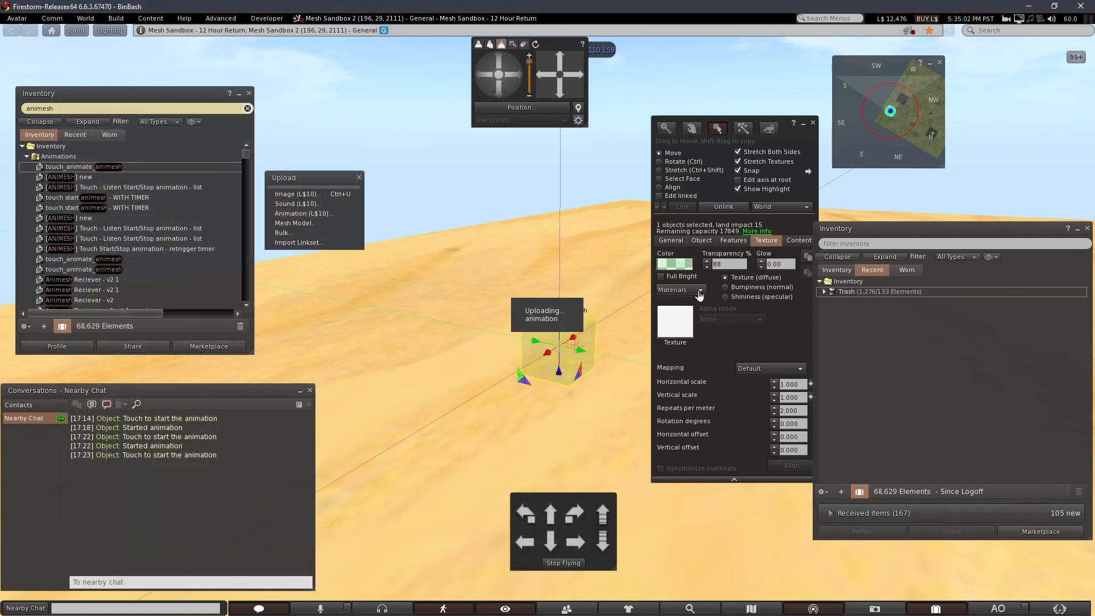
Add the uploaded animation and the touch_animate_animesh script from the inventory to the cube's contents.
left_click(795, 242)
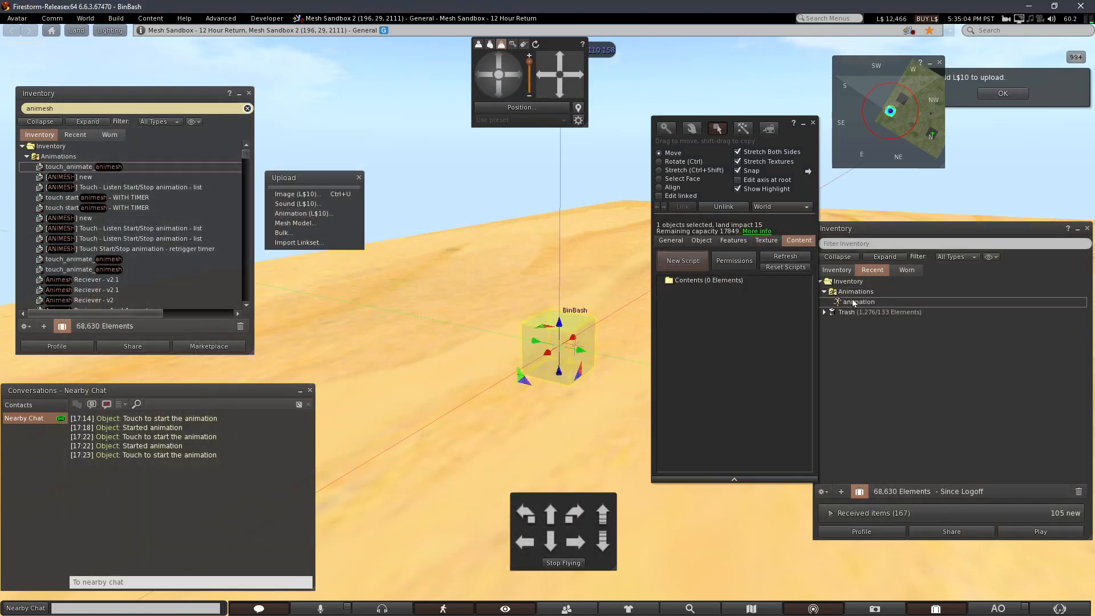
left_click_drag(847, 302, 797, 308)
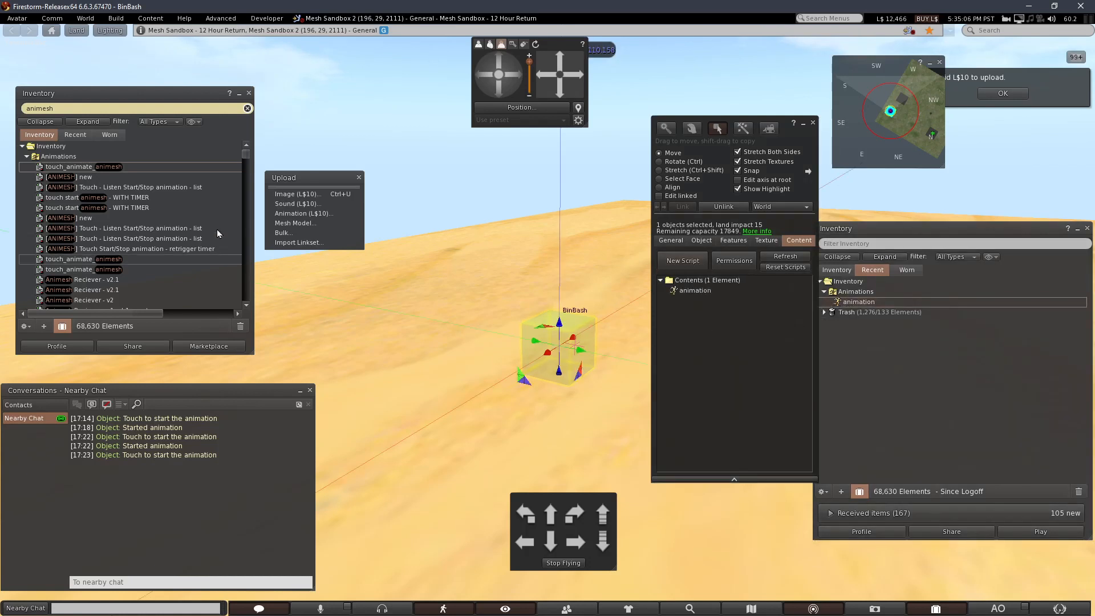
left_click(146, 166)
left_click_drag(183, 168, 681, 339)
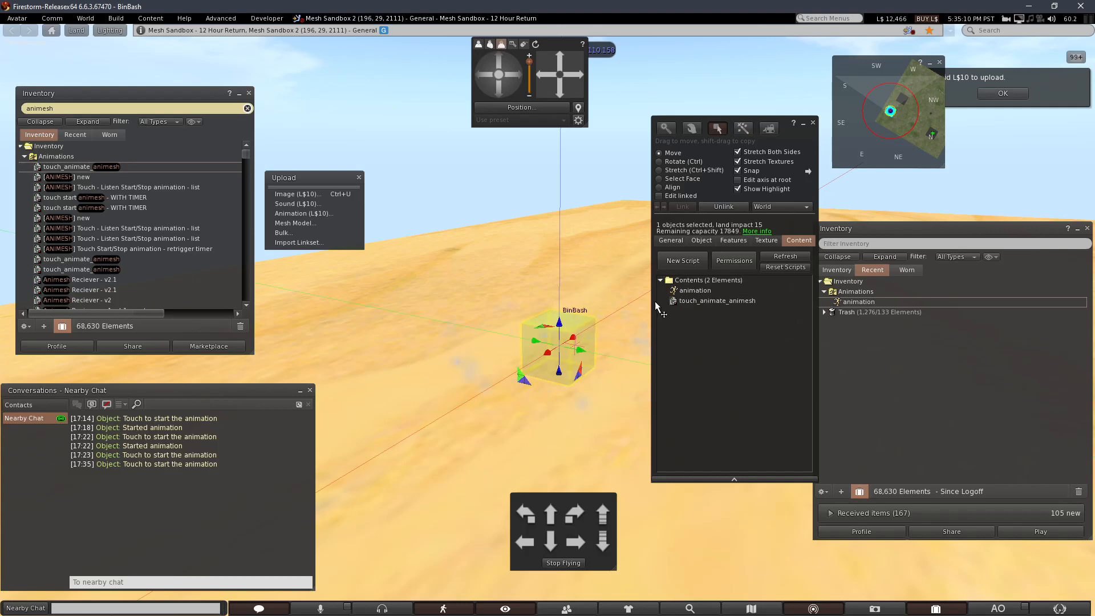
left_click(827, 387)
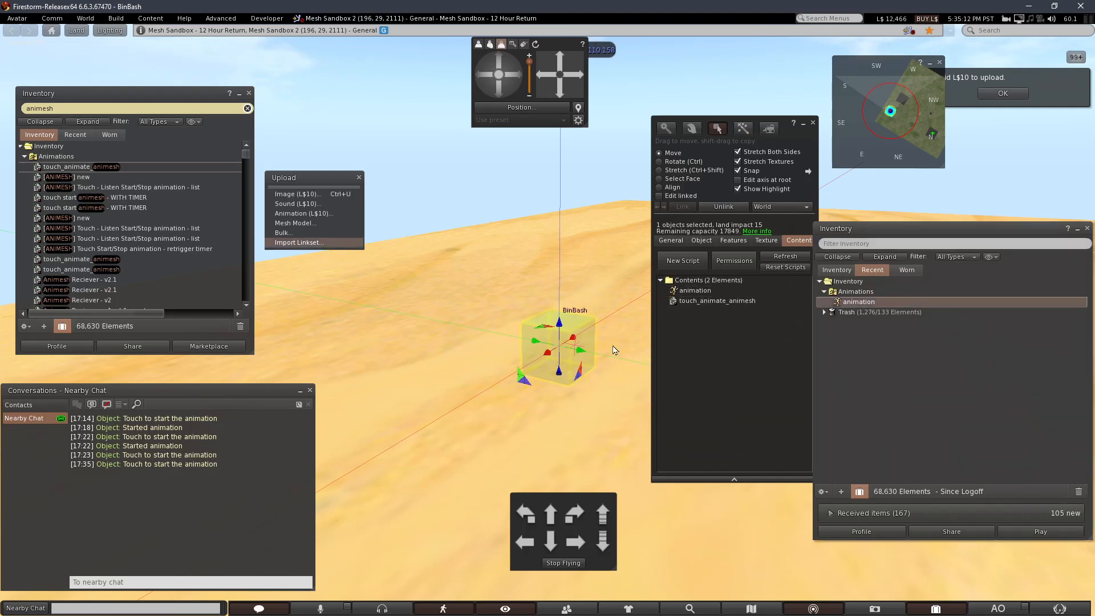
Load a_test.dae from test_material for a mesh model upload and choose Cube as its physics model.
left_click(316, 224)
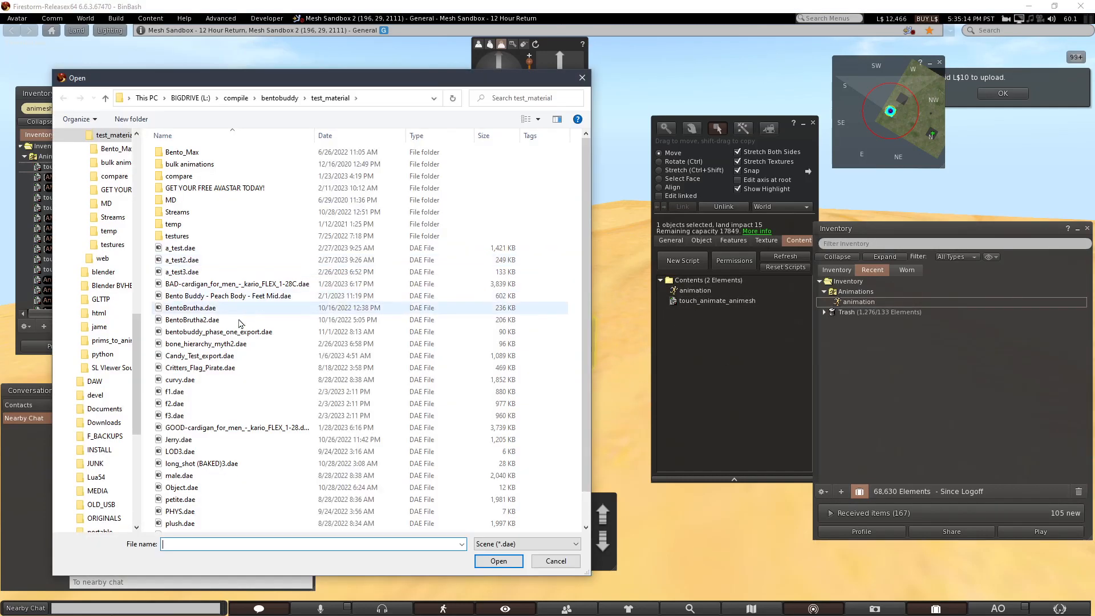
double_click(221, 252)
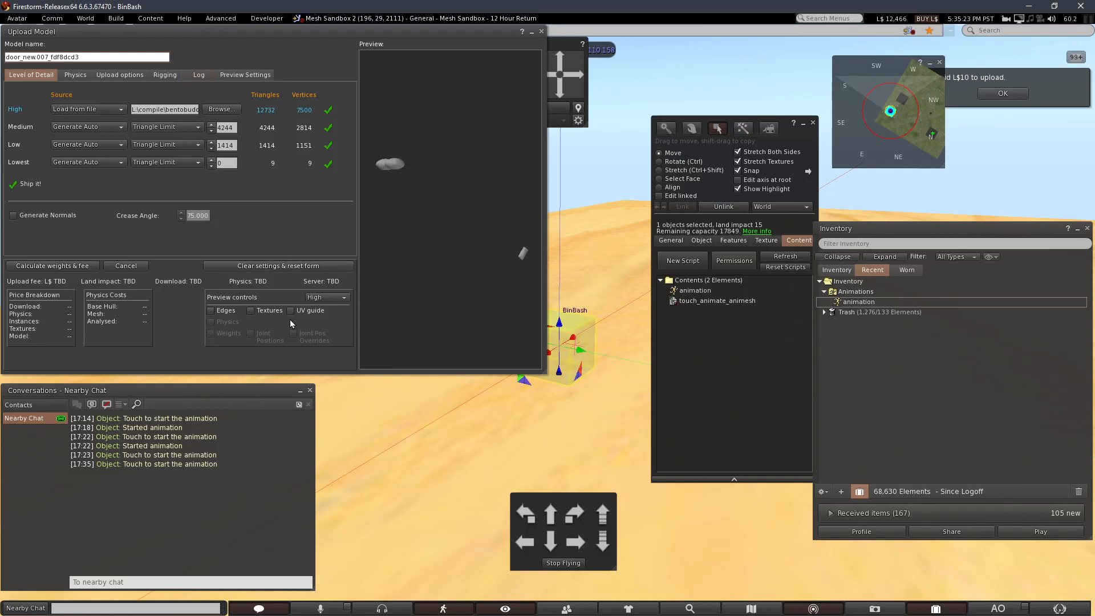
left_click(75, 75)
left_click(171, 95)
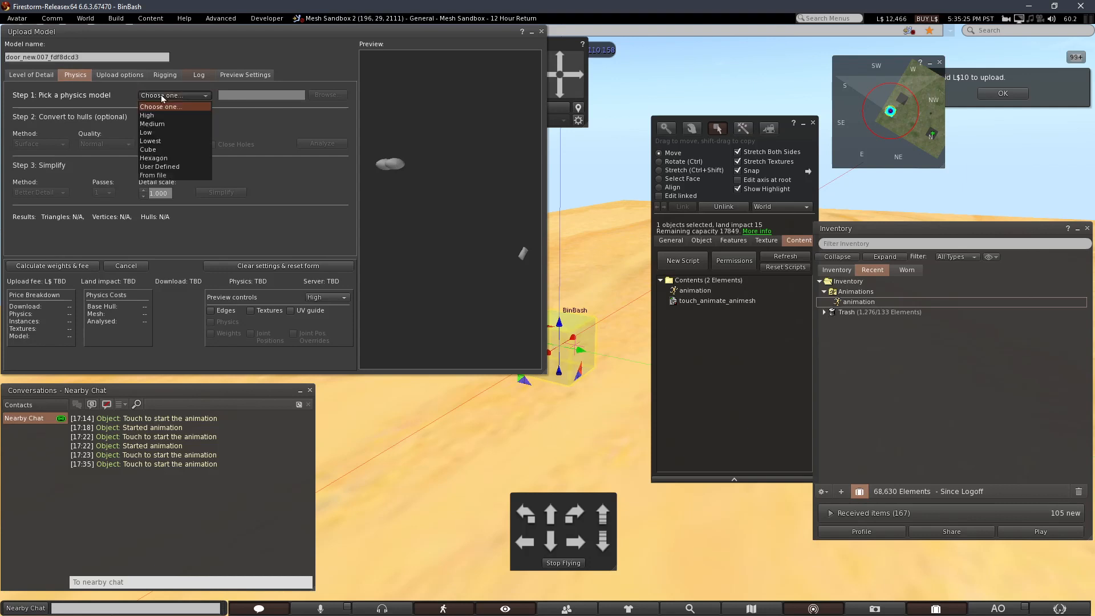
left_click(148, 149)
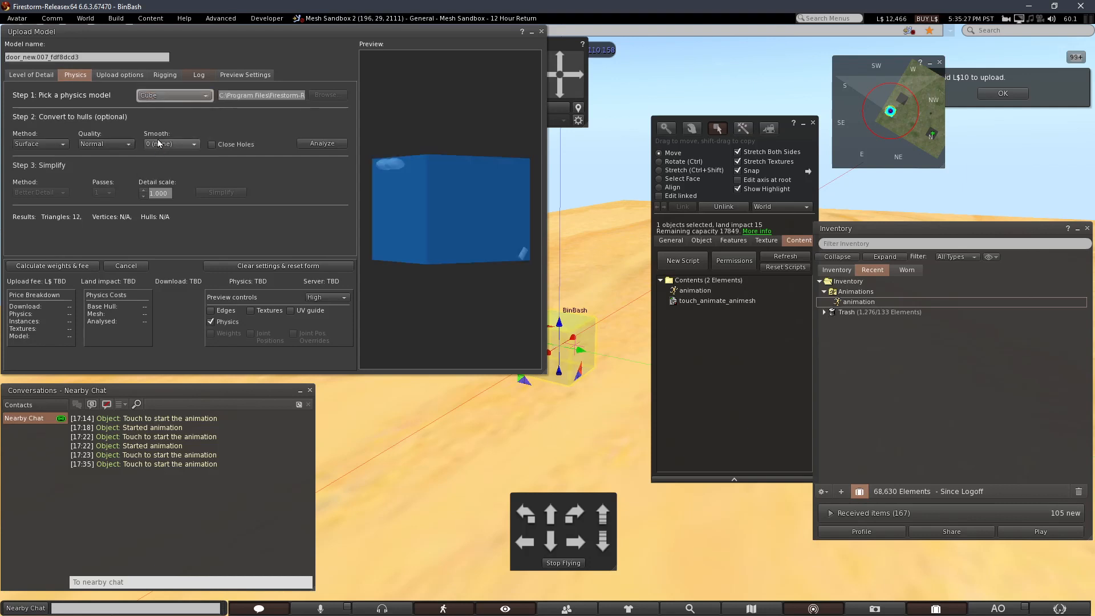
Include skin weight and joint positions in the rigging, calculate the weight and fee, and upload the model.
left_click(164, 75)
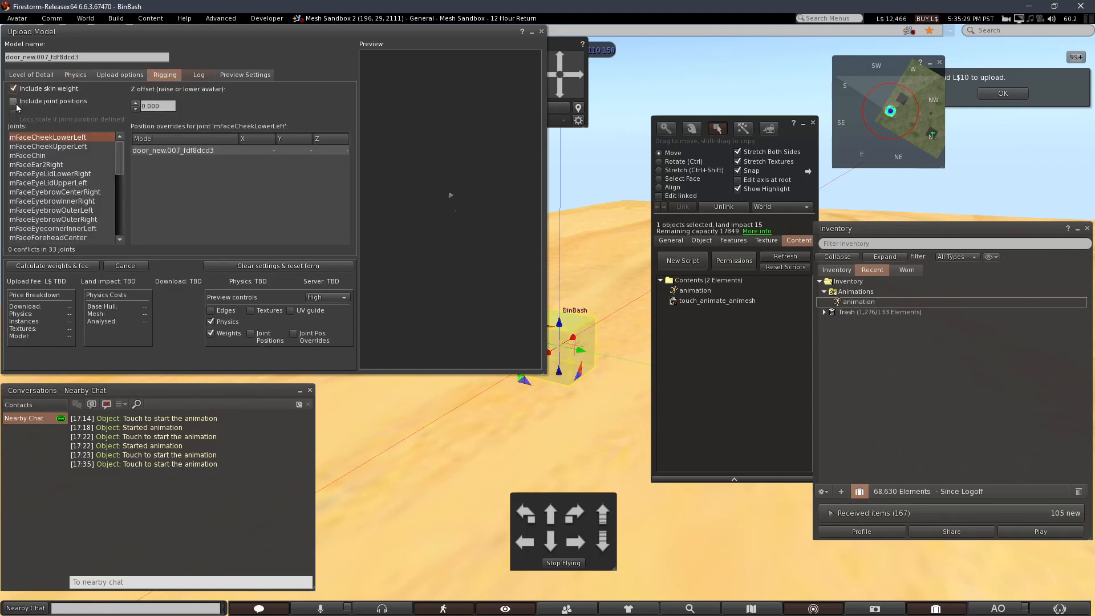
left_click(57, 267)
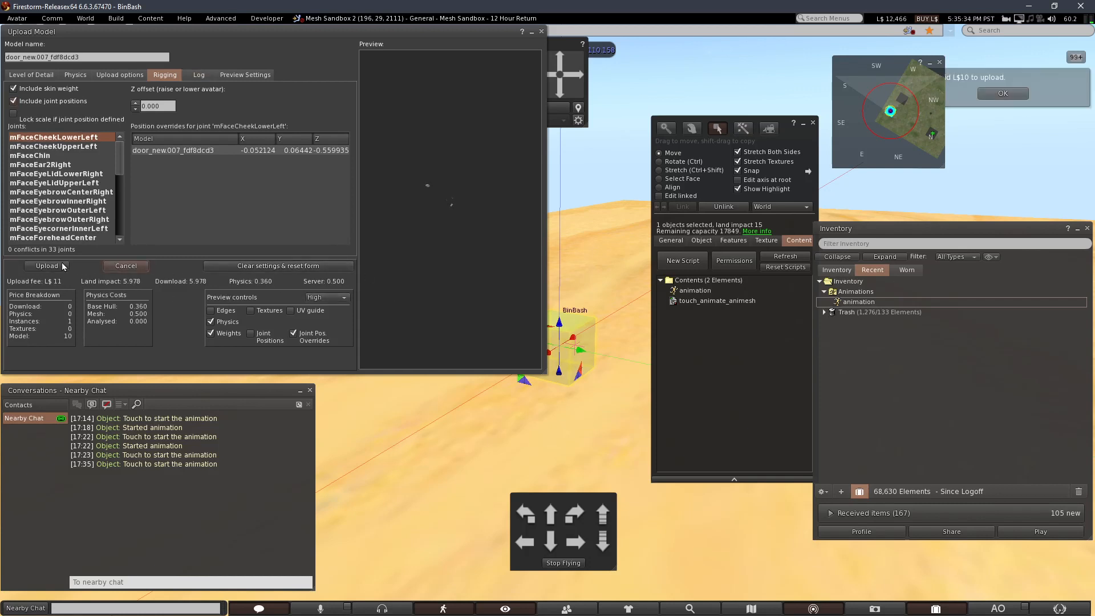
left_click(63, 267)
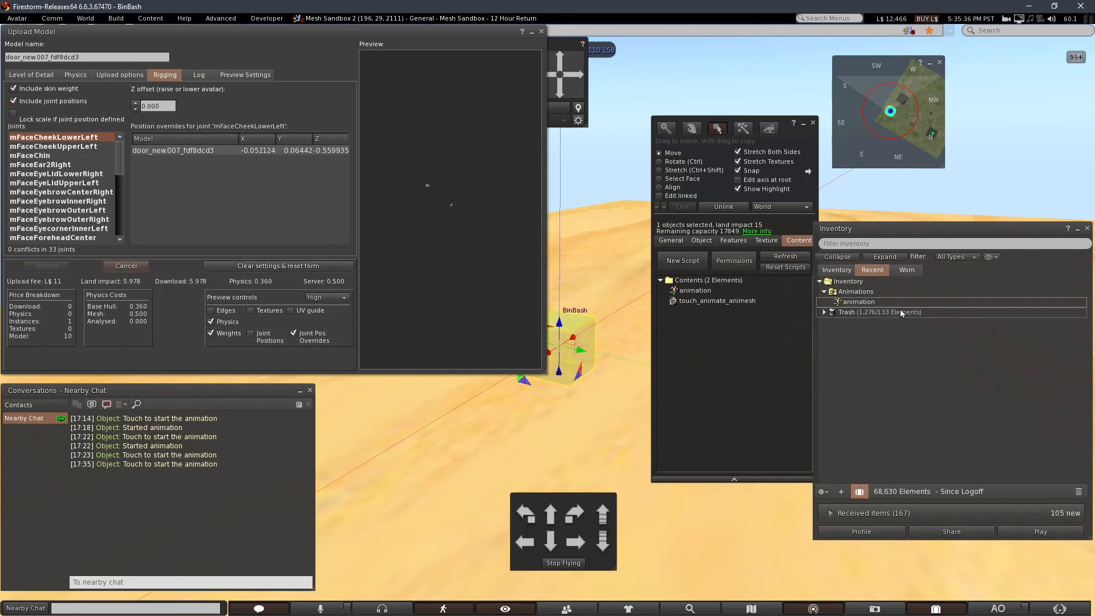
Place the uploaded door_new.007 mesh from the inventory on the cube, link it to the cube and show the Animated Mesh feature.
left_click(882, 304)
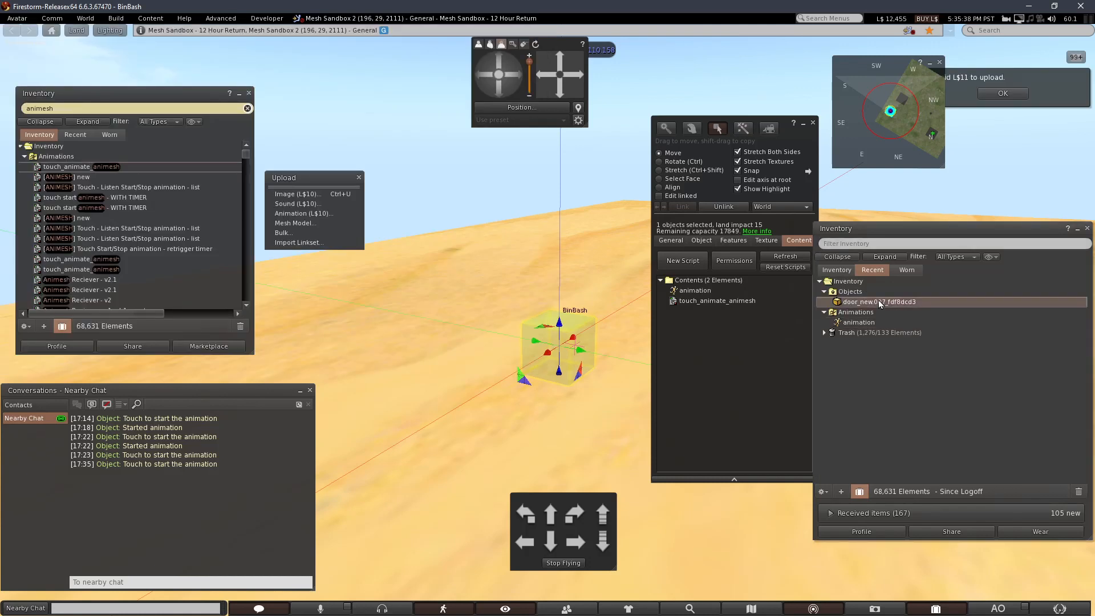
left_click_drag(878, 300, 564, 321)
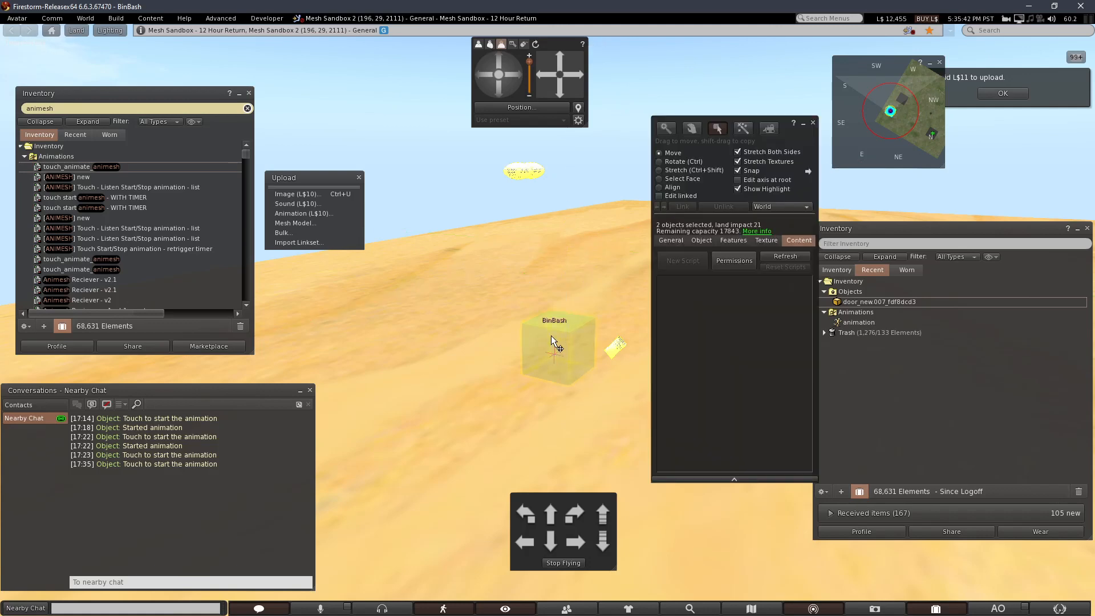
left_click(550, 336)
left_click(719, 243)
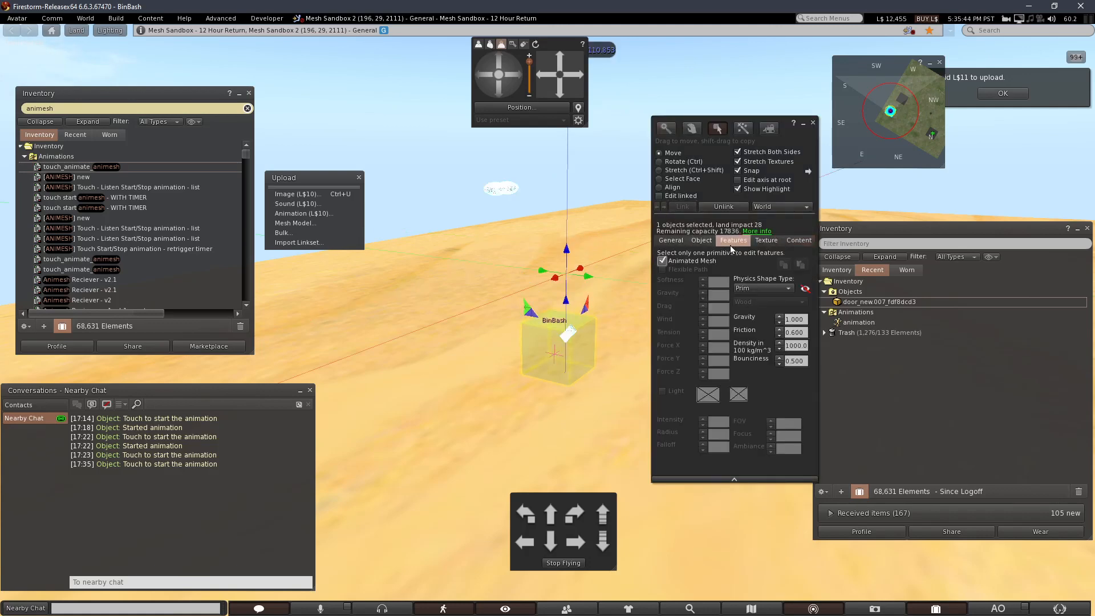
Drag out a copy of the linked object, delete the selected one and close the object editor.
left_click_drag(582, 283, 637, 312, "shift")
key("Delete")
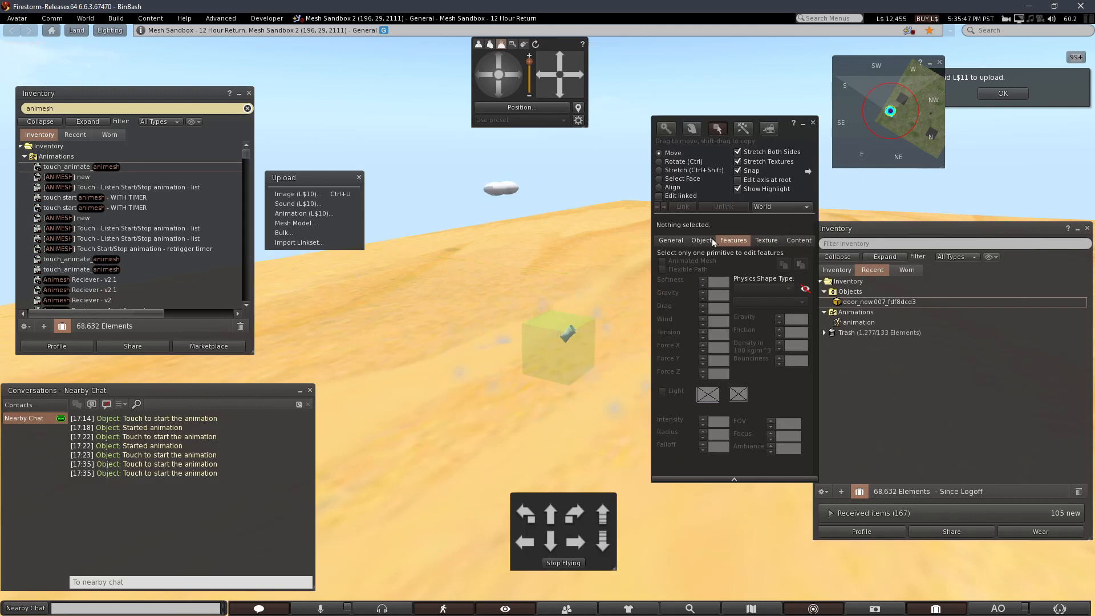
left_click(812, 122)
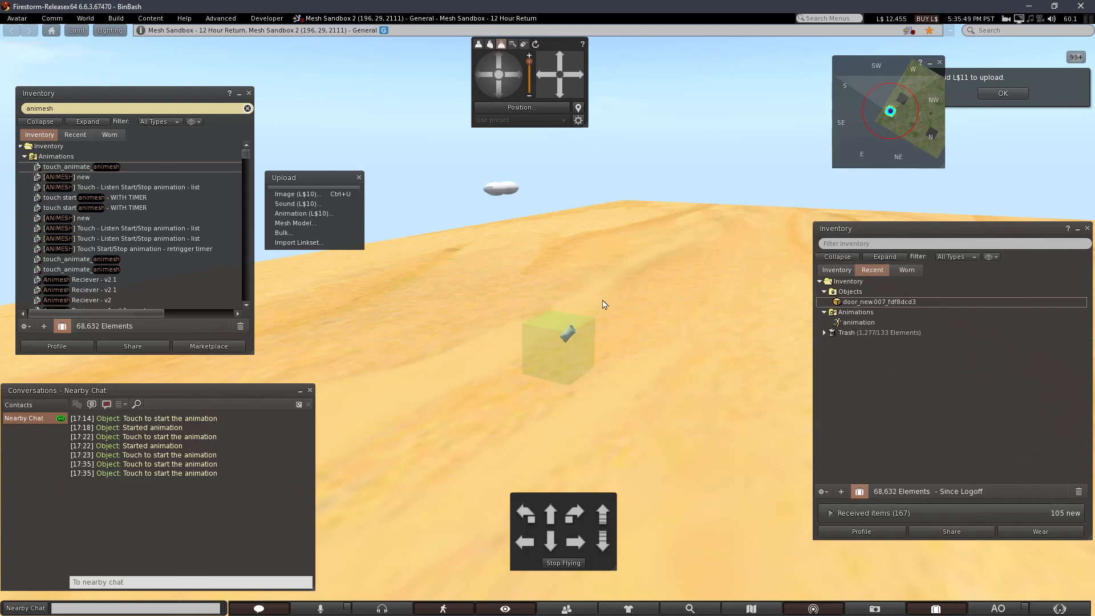
Touch the linked cube to start its animation and examine the mother ship and small meshes up close as it plays.
left_click(561, 333)
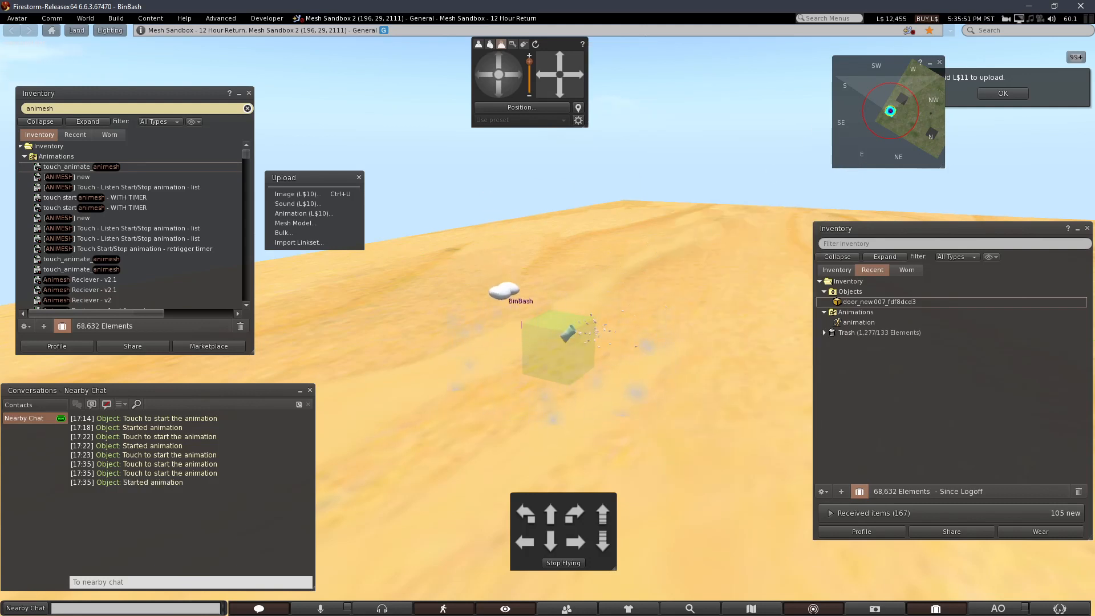
left_click_drag(560, 333, 565, 285, "alt")
left_click_drag(598, 328, 593, 354, "alt")
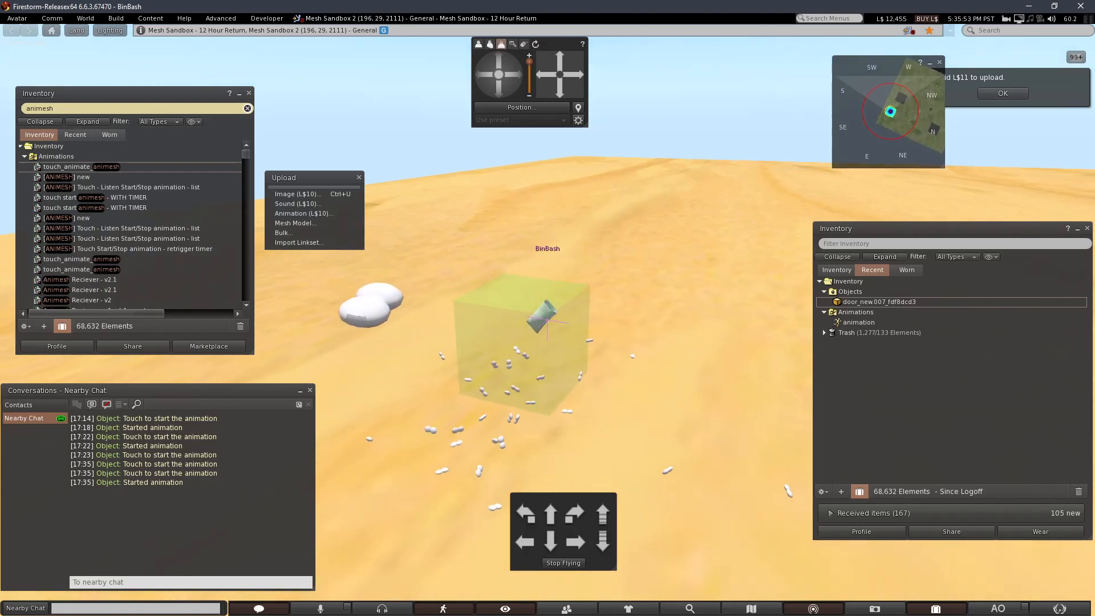
mouse_move(546, 320)
left_mouse_down("alt")
mouse_move(549, 349)
mouse_move(547, 320)
left_mouse_up("alt")
left_click(549, 350, "alt")
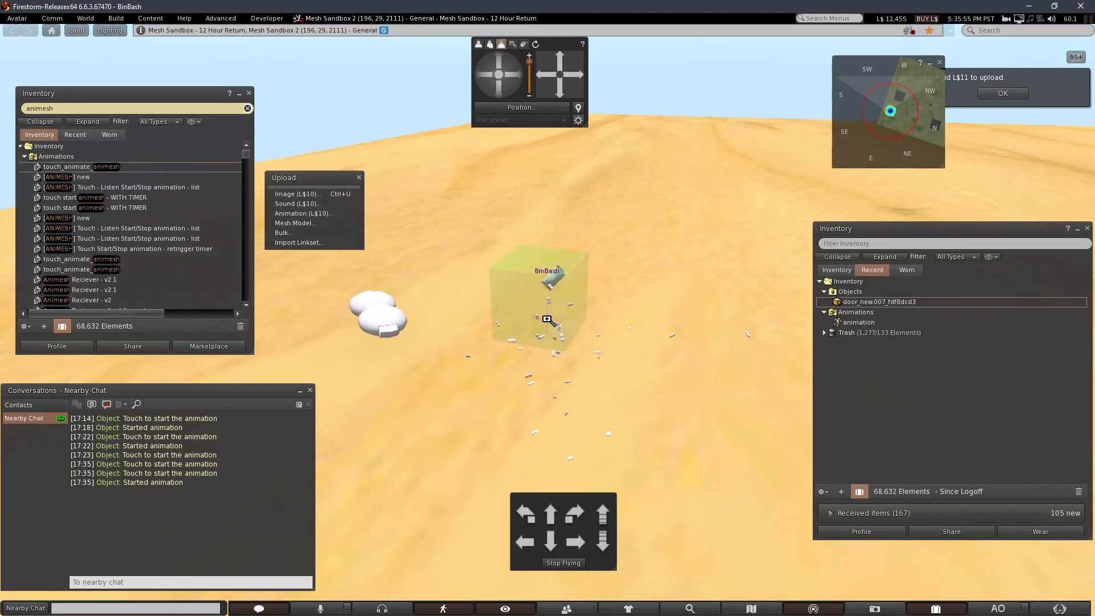
left_click(543, 313, "alt")
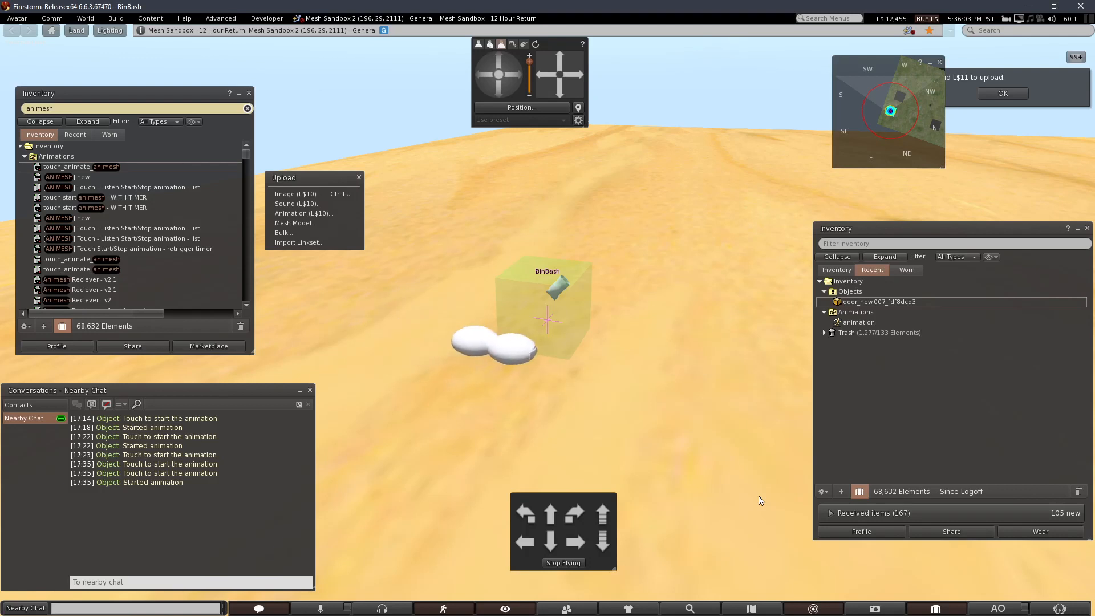
left_click(666, 287, "alt")
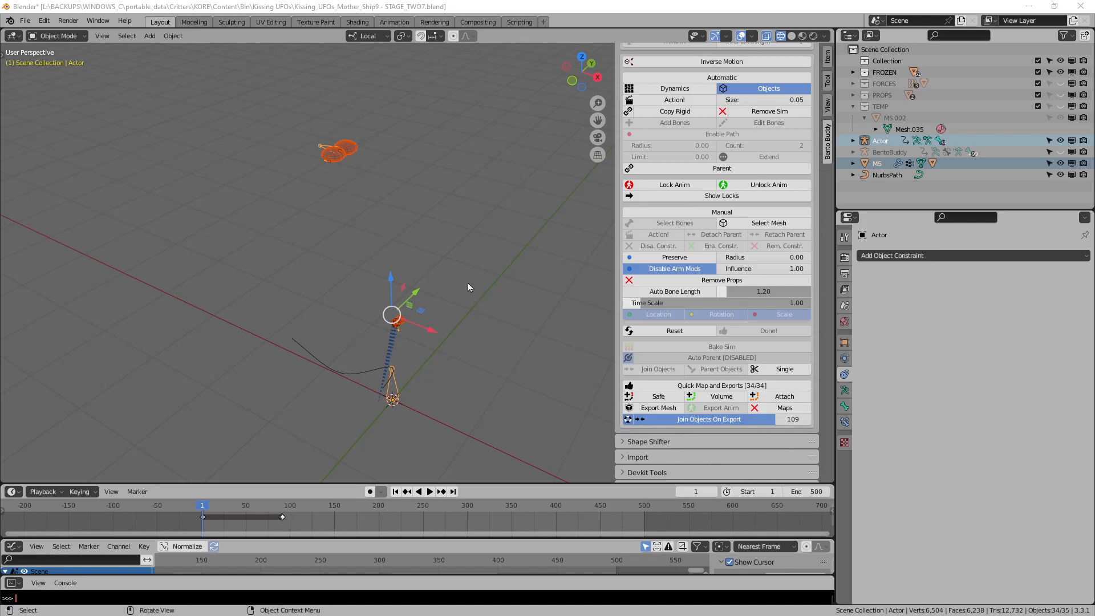
middle_click_drag(468, 284, 499, 298)
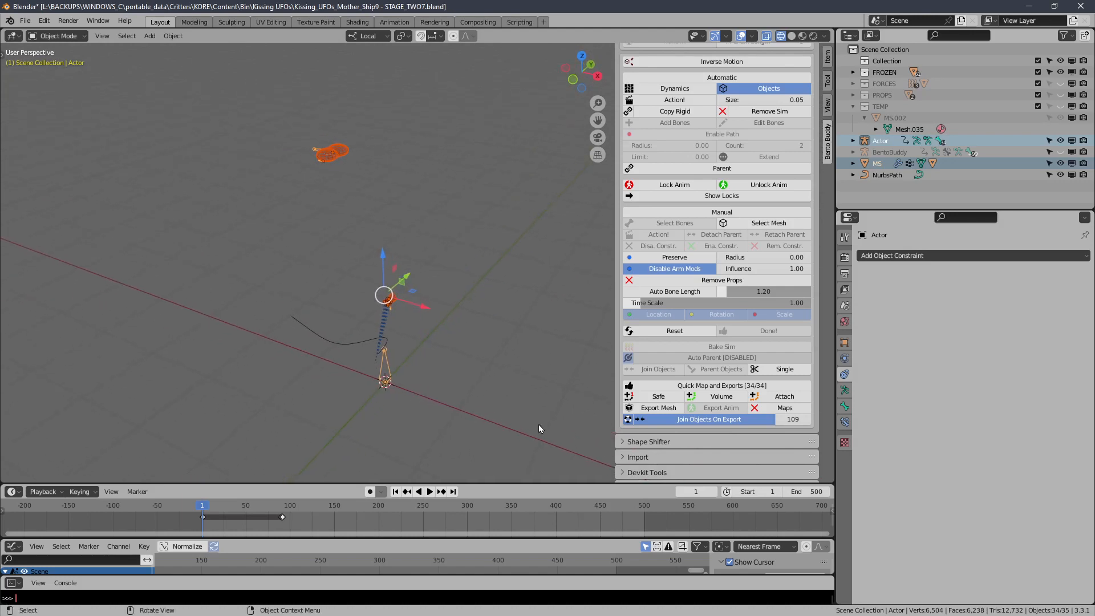